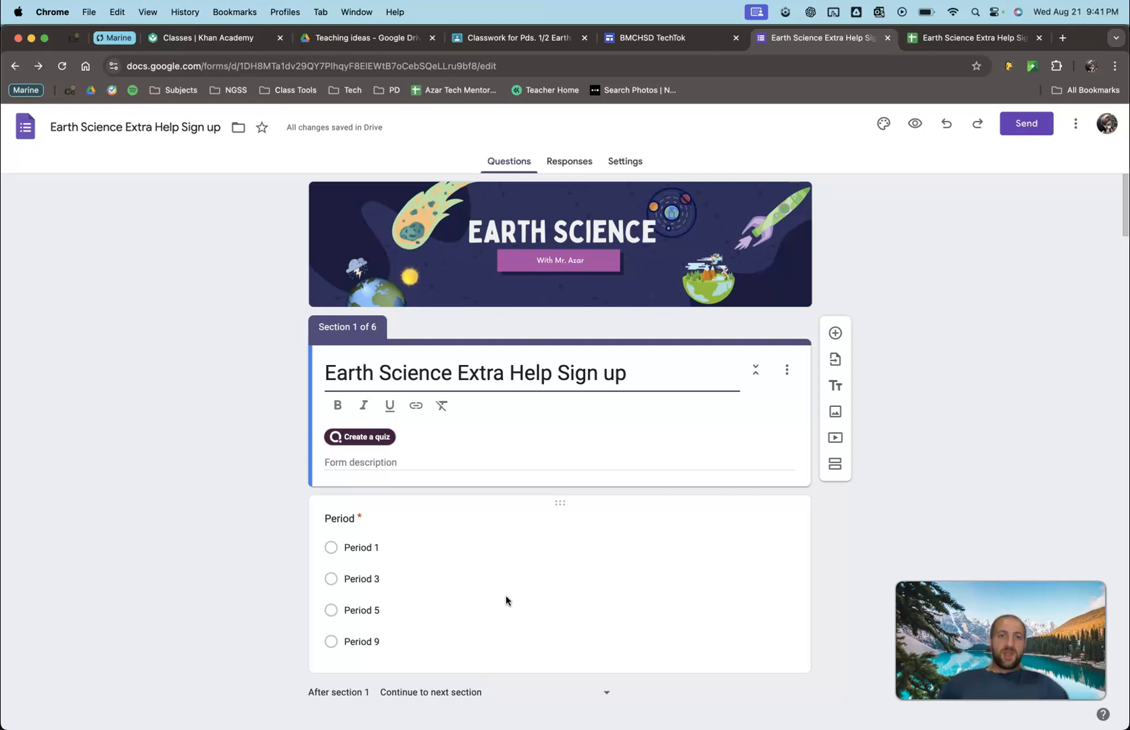
Shorten the form's title to "Science Extra Help Sign up" by removing the word "Earth".
click(575, 541)
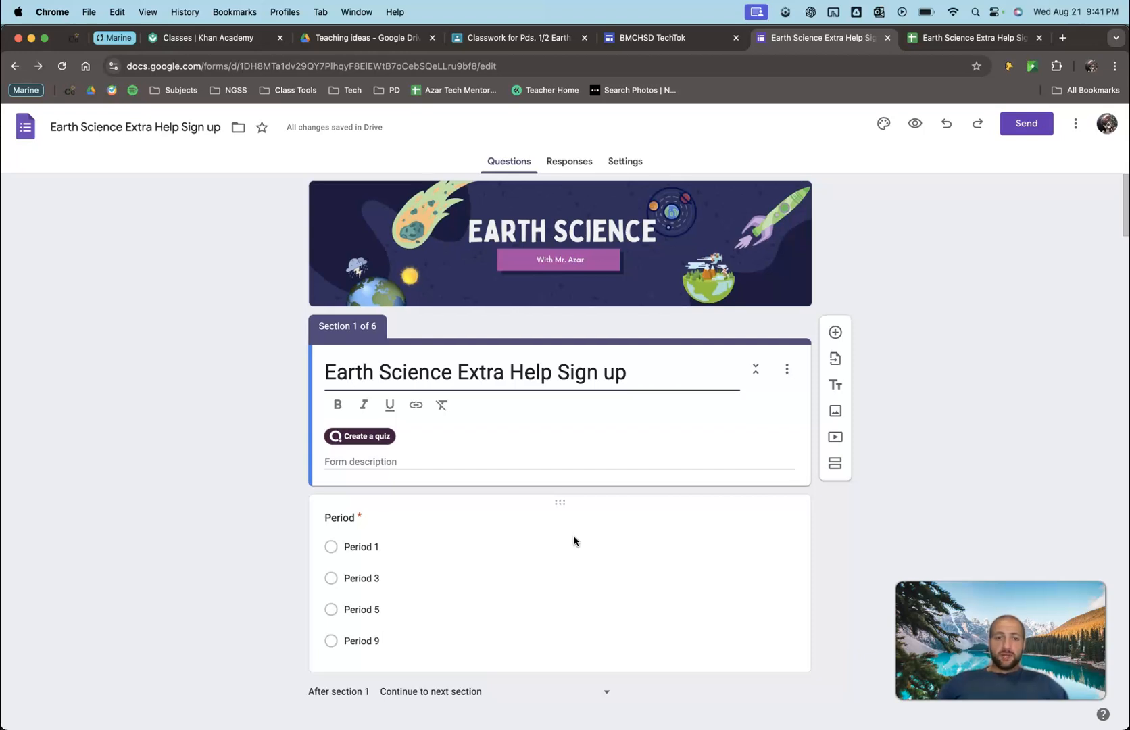
scroll(576, 541, down, 2)
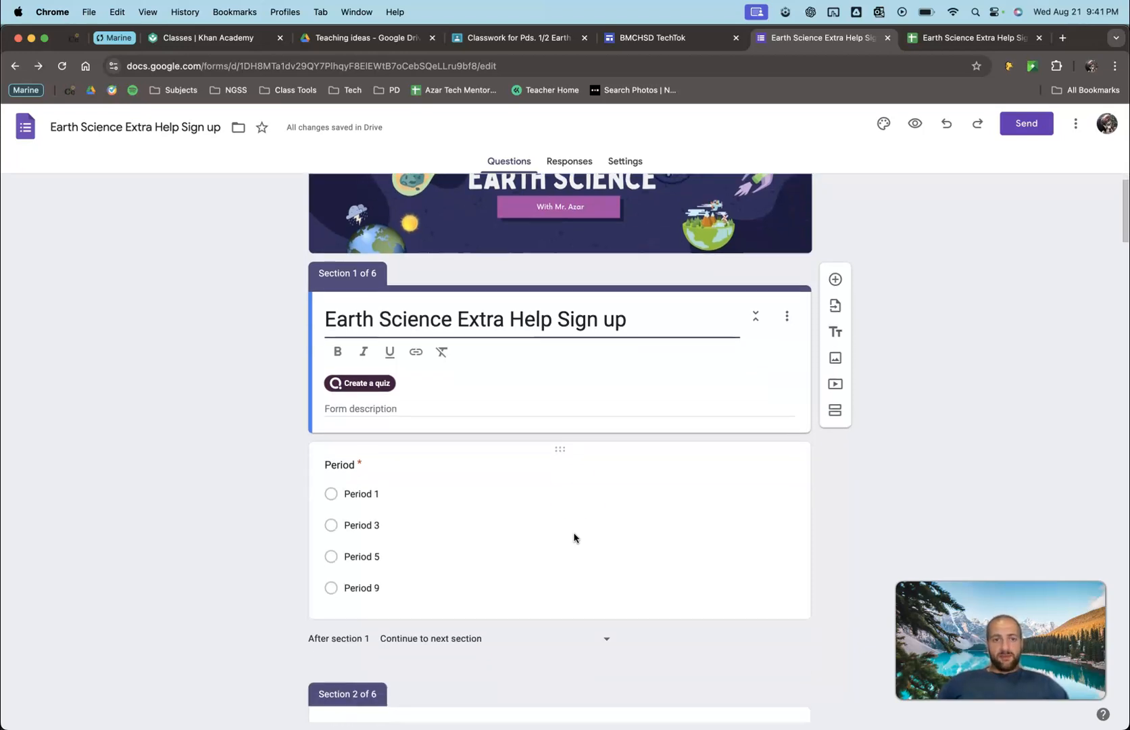
click(379, 320)
key(super+BackSpace)
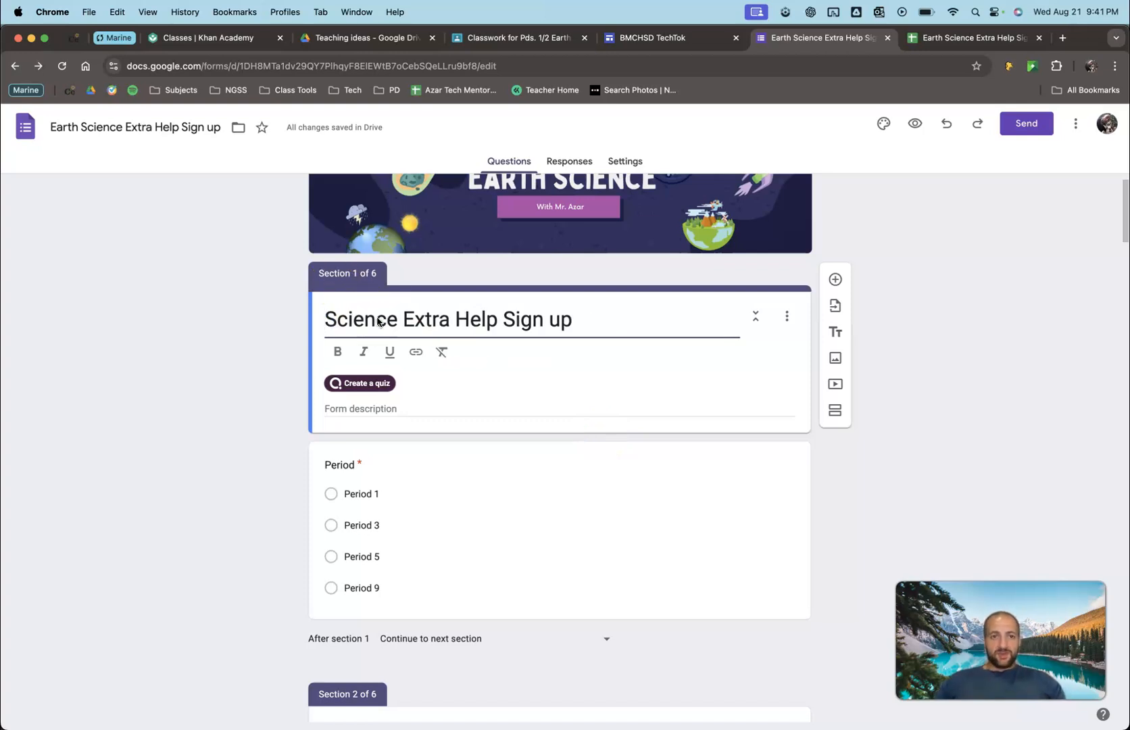
click(249, 371)
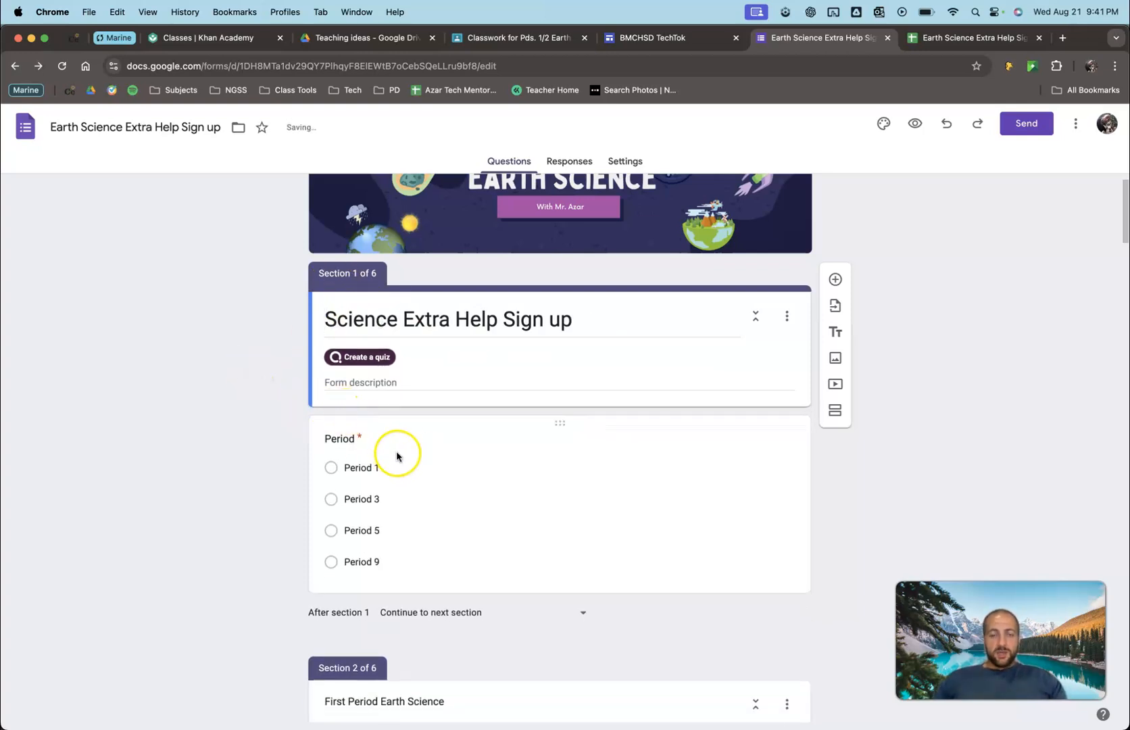
Open the Period question for editing and review its answer options, their destination sections and the First Period Earth Science section.
click(465, 450)
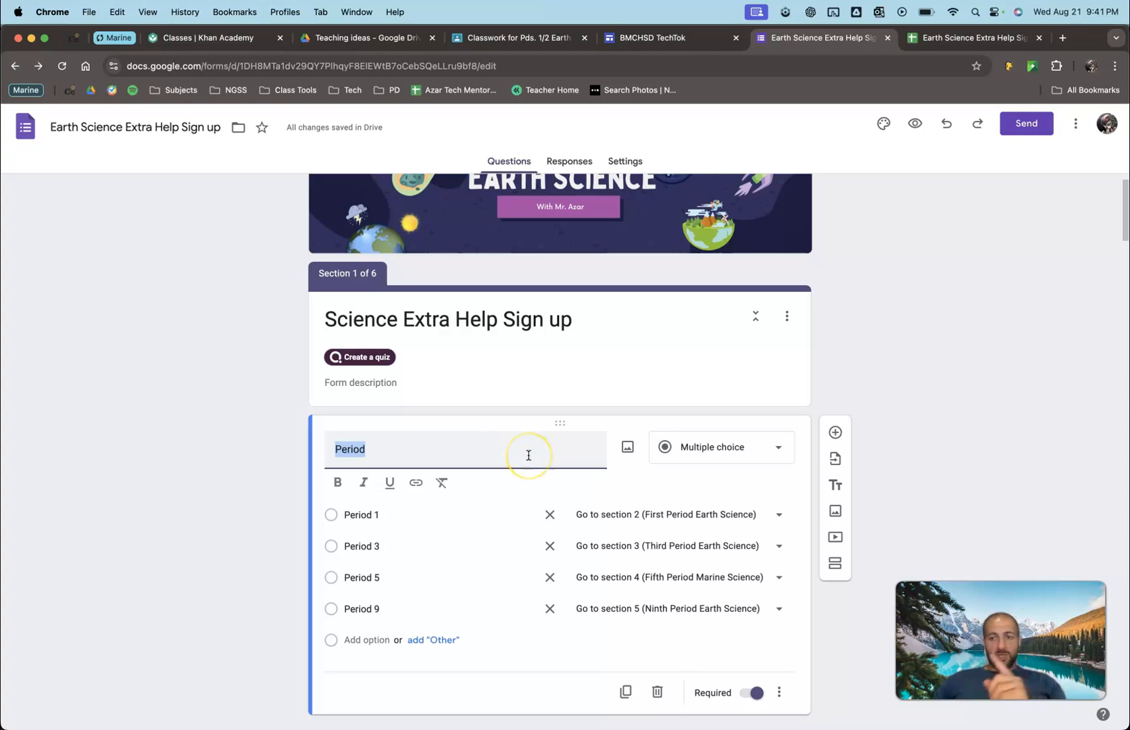
scroll(529, 455, down, 3)
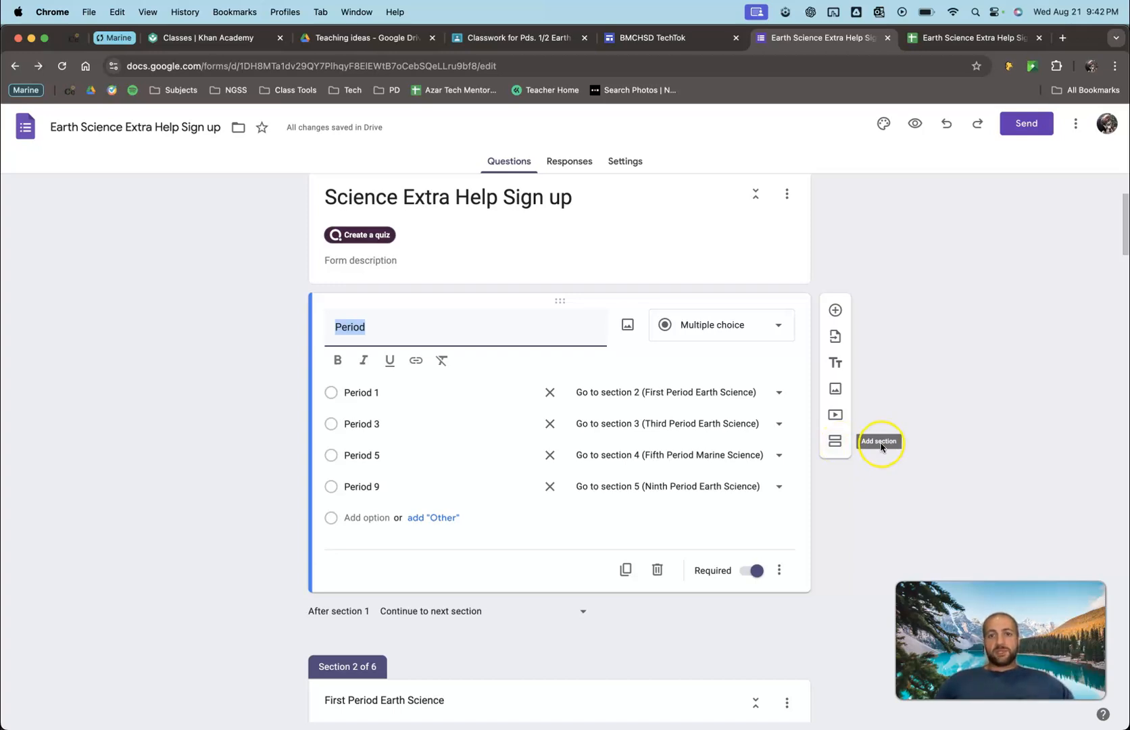
scroll(881, 447, down, 3)
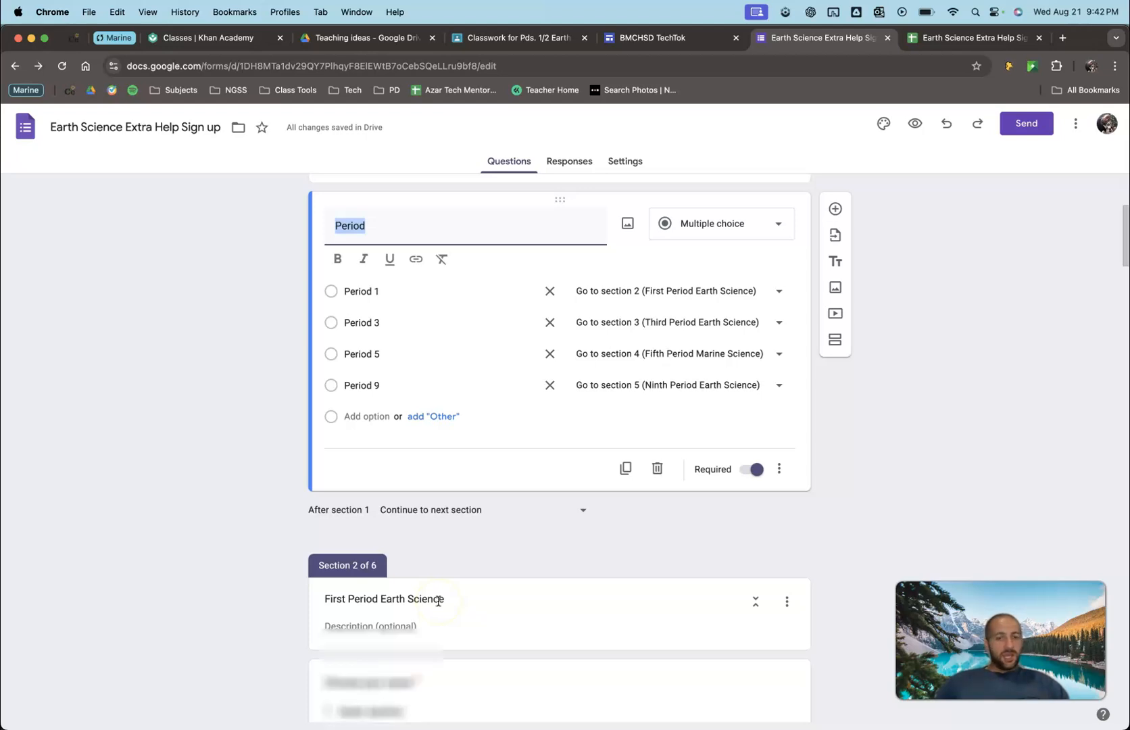
scroll(437, 601, down, 2)
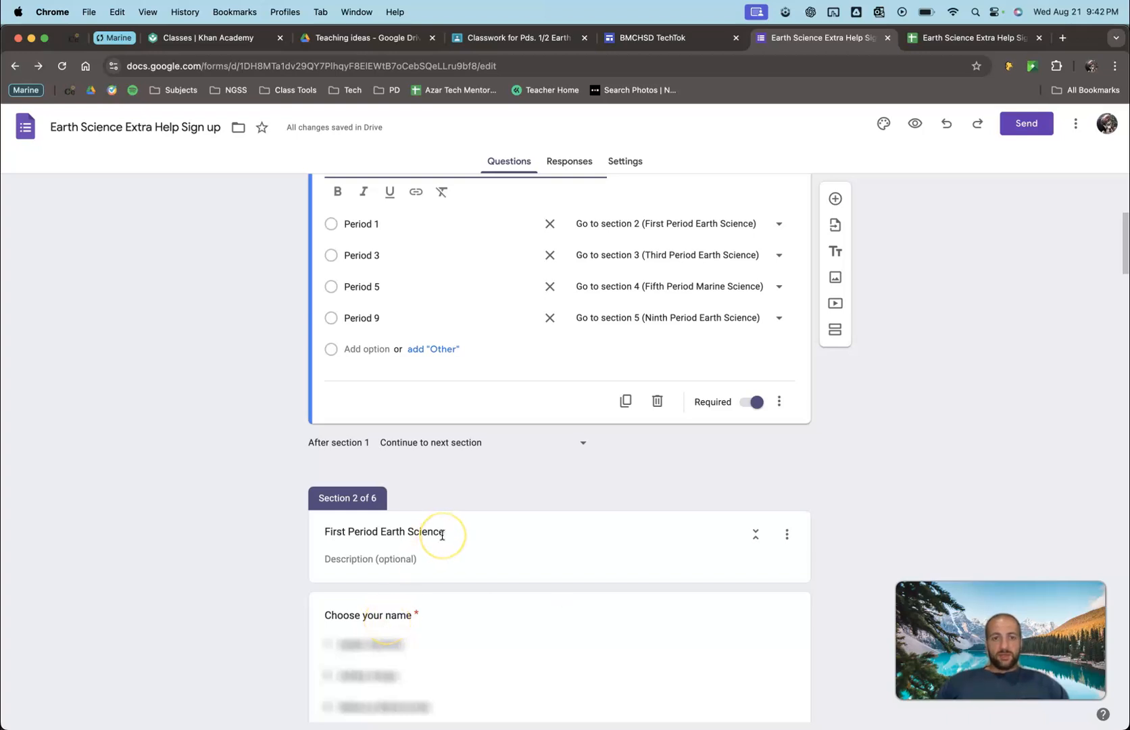
scroll(443, 535, up, 3)
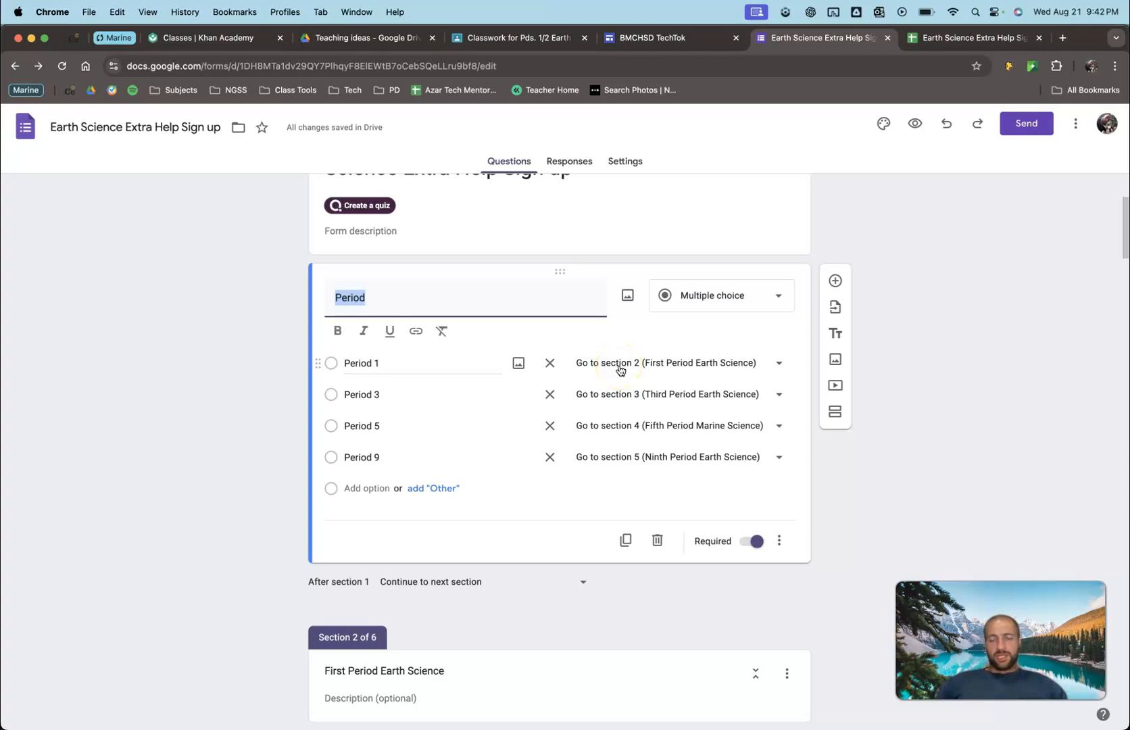
Check the Period question's answer-based section option and set Period 1 to go to section 2 (First Period Earth Science).
click(779, 545)
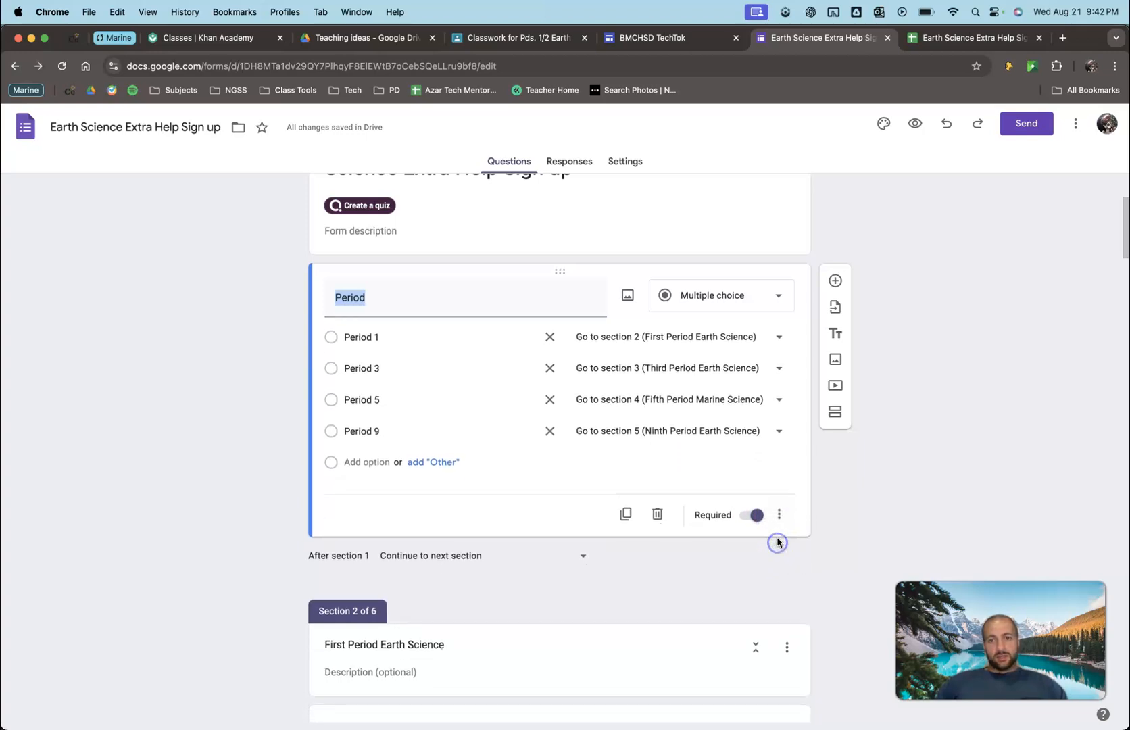
click(778, 515)
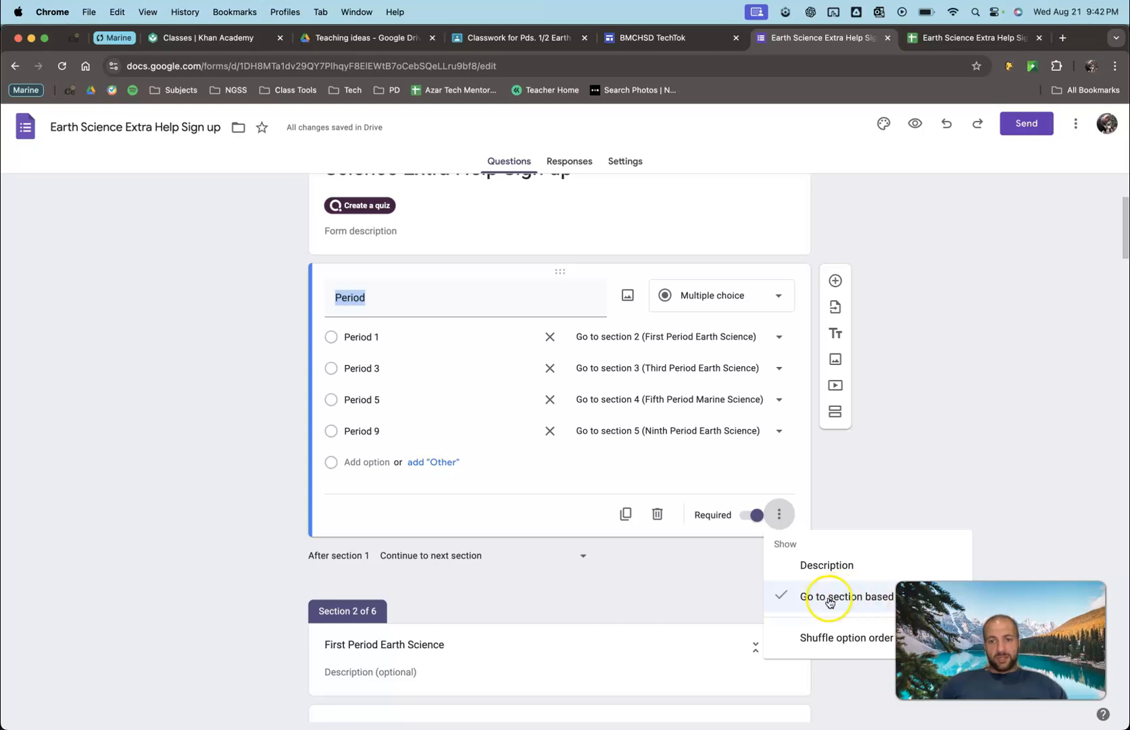
click(903, 482)
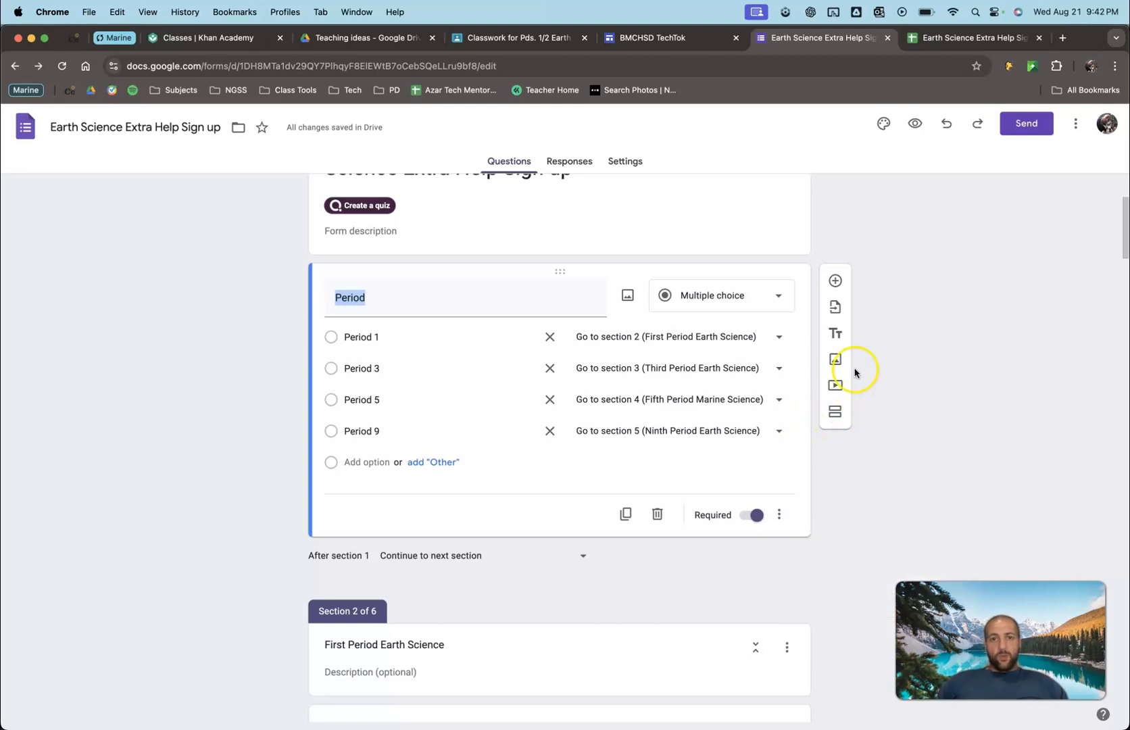
click(742, 336)
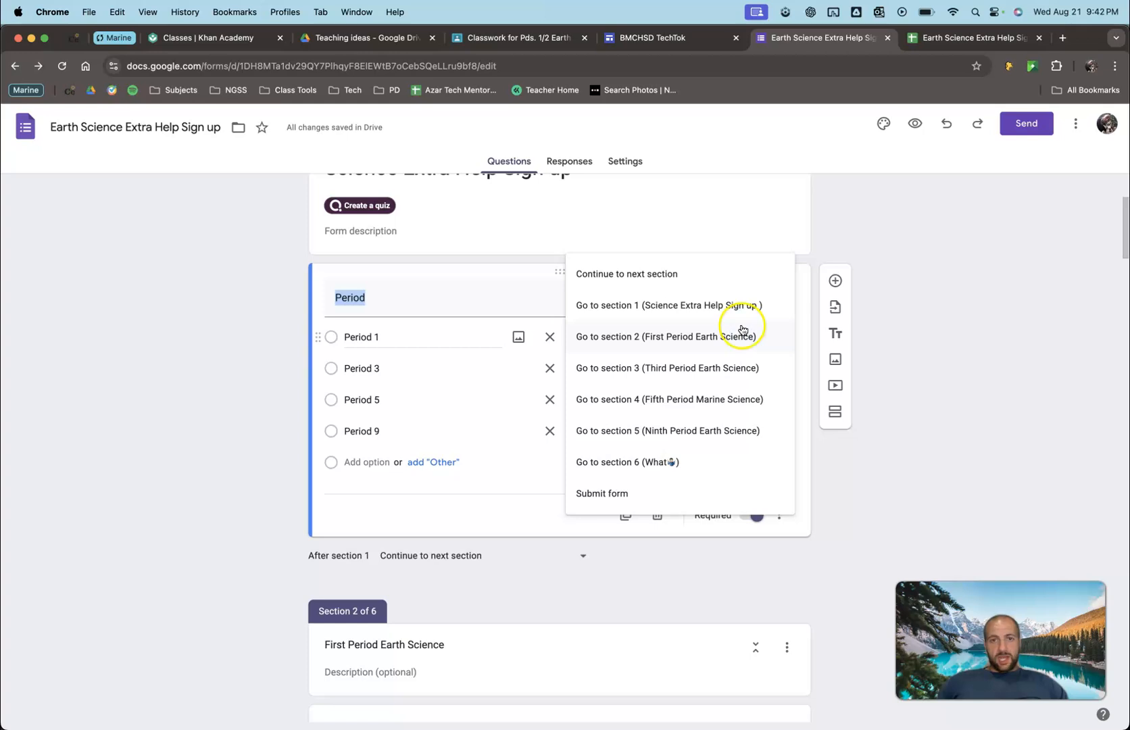
click(755, 344)
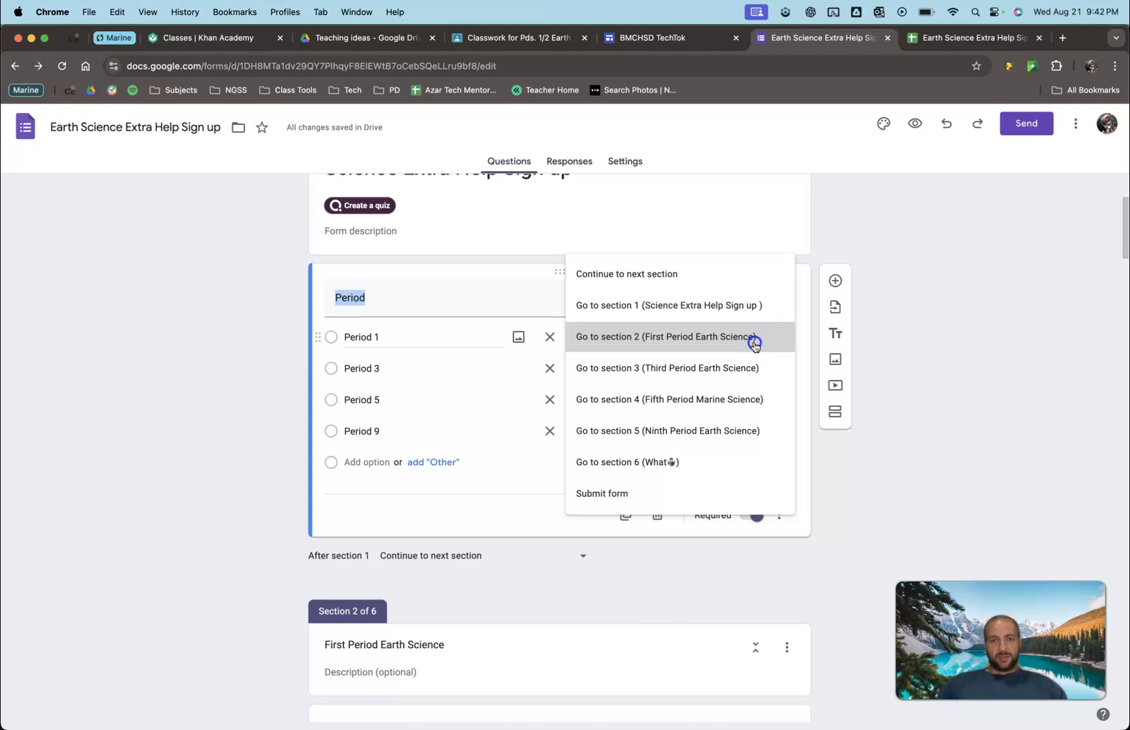
Preview the form, follow the Period 5 answer to its section, and return to the Period question.
click(915, 123)
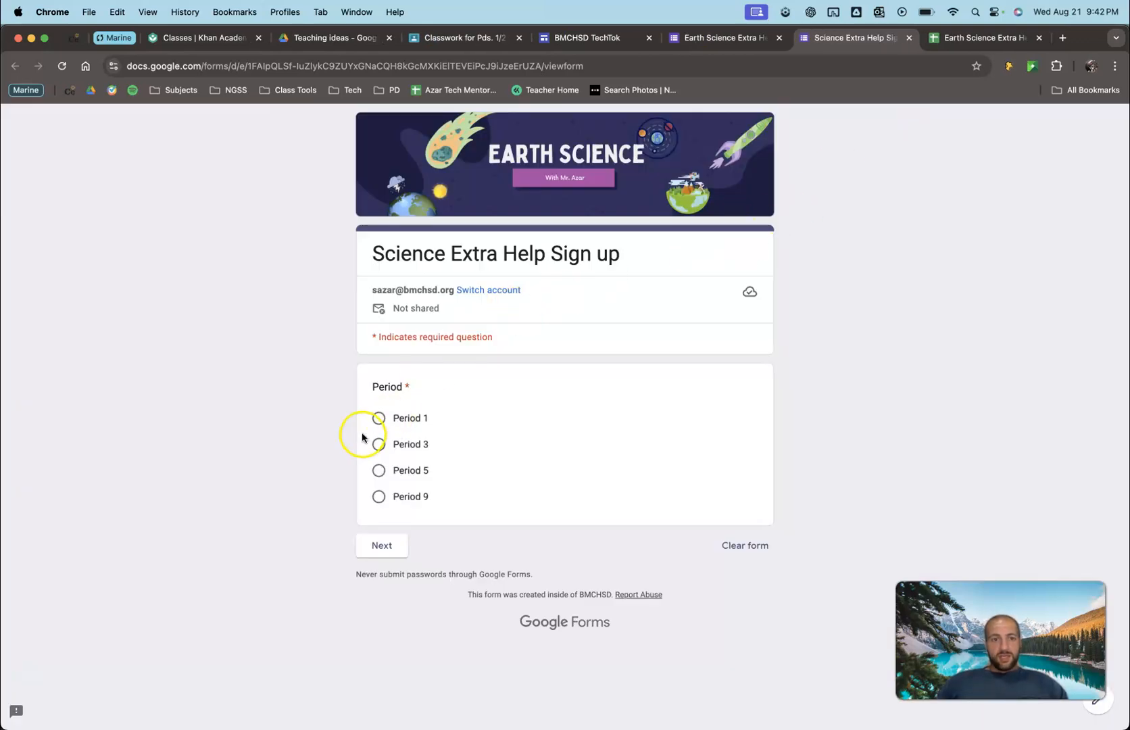
click(379, 470)
click(380, 544)
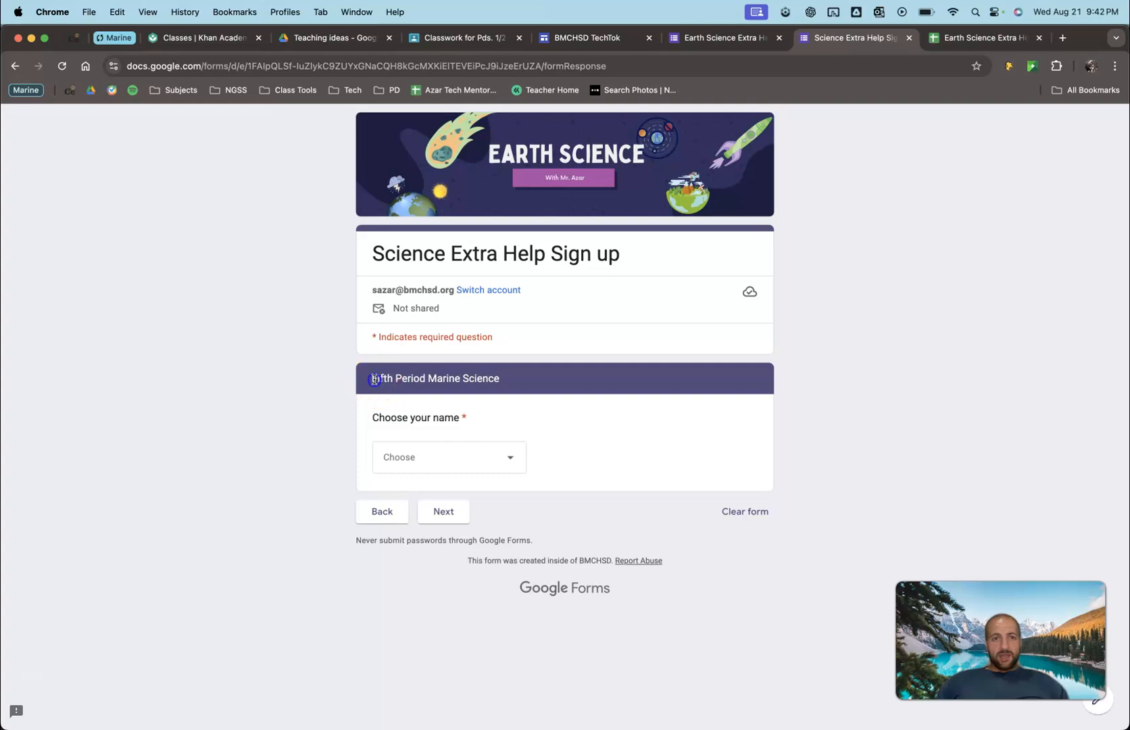
drag(377, 391, 524, 390)
click(380, 510)
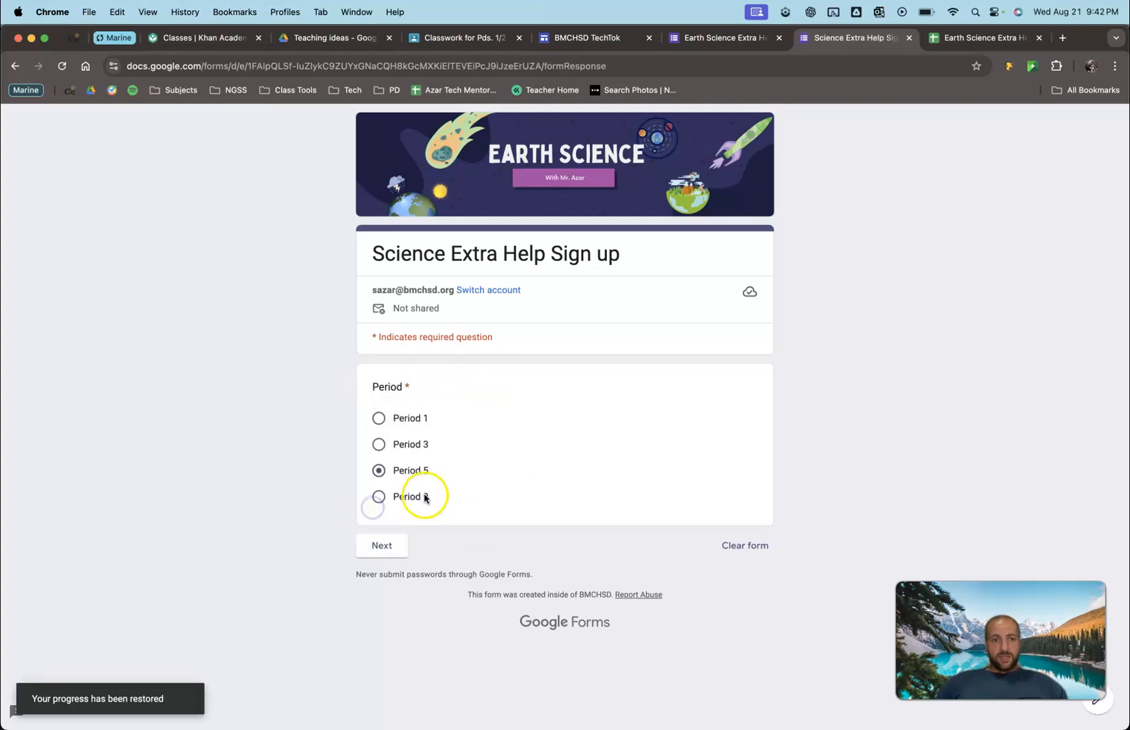
Test the Period 1 branch in the preview, return to the question, and advance with Period 5 selected.
click(379, 417)
click(380, 540)
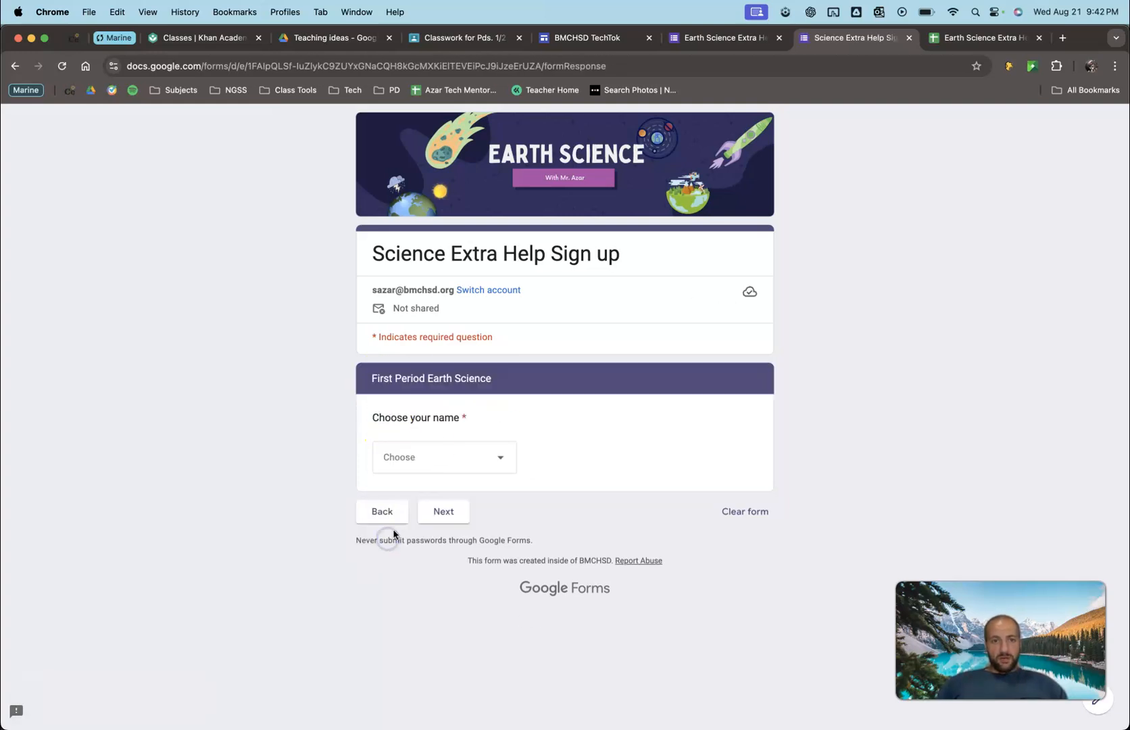
click(380, 512)
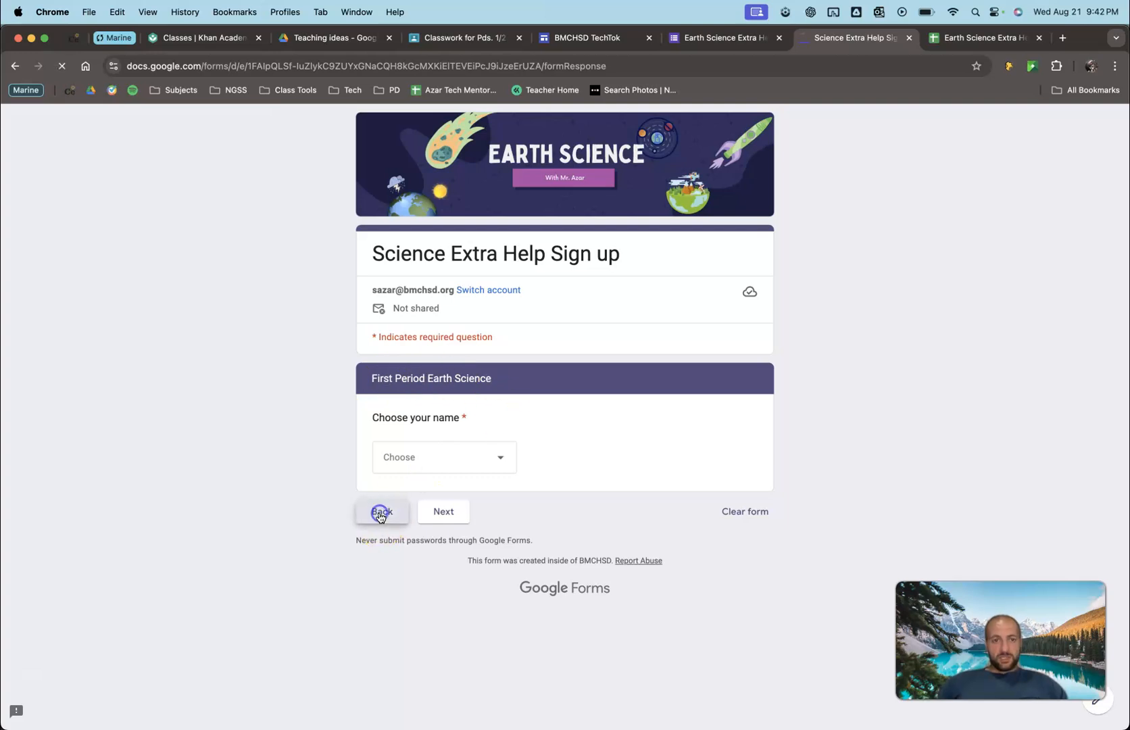
click(380, 471)
click(382, 545)
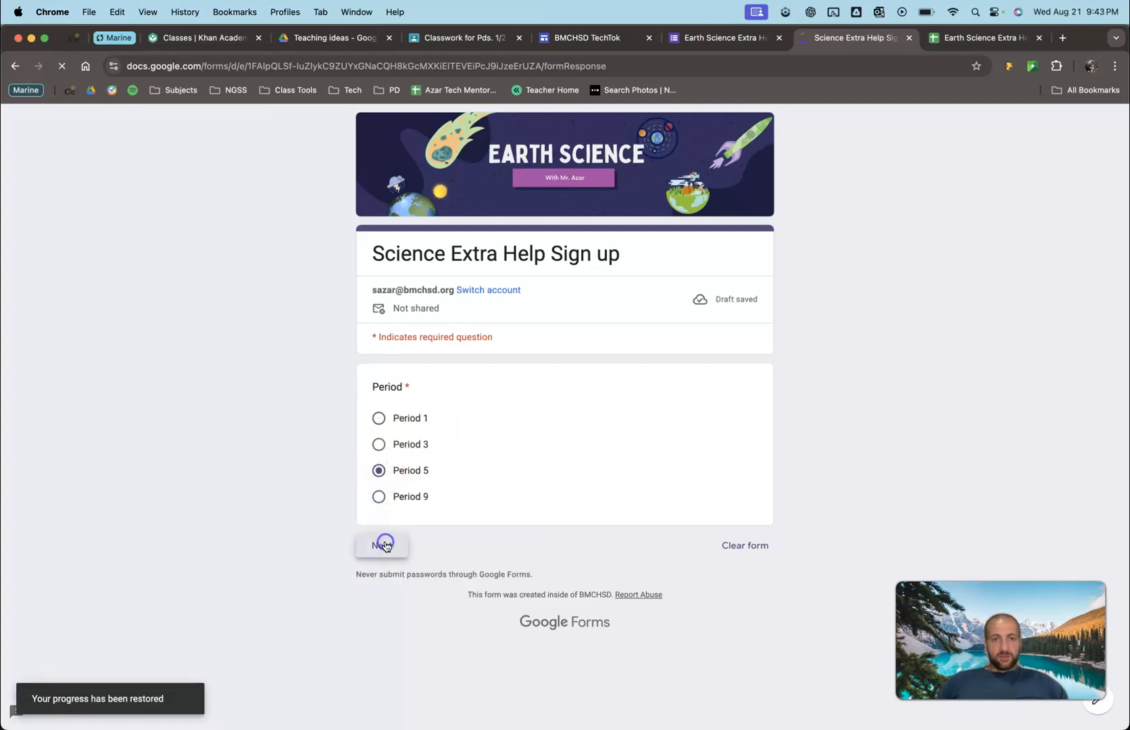
In the form editor, inspect the question type of "Choose your name" in the First Period Earth Science section.
click(734, 38)
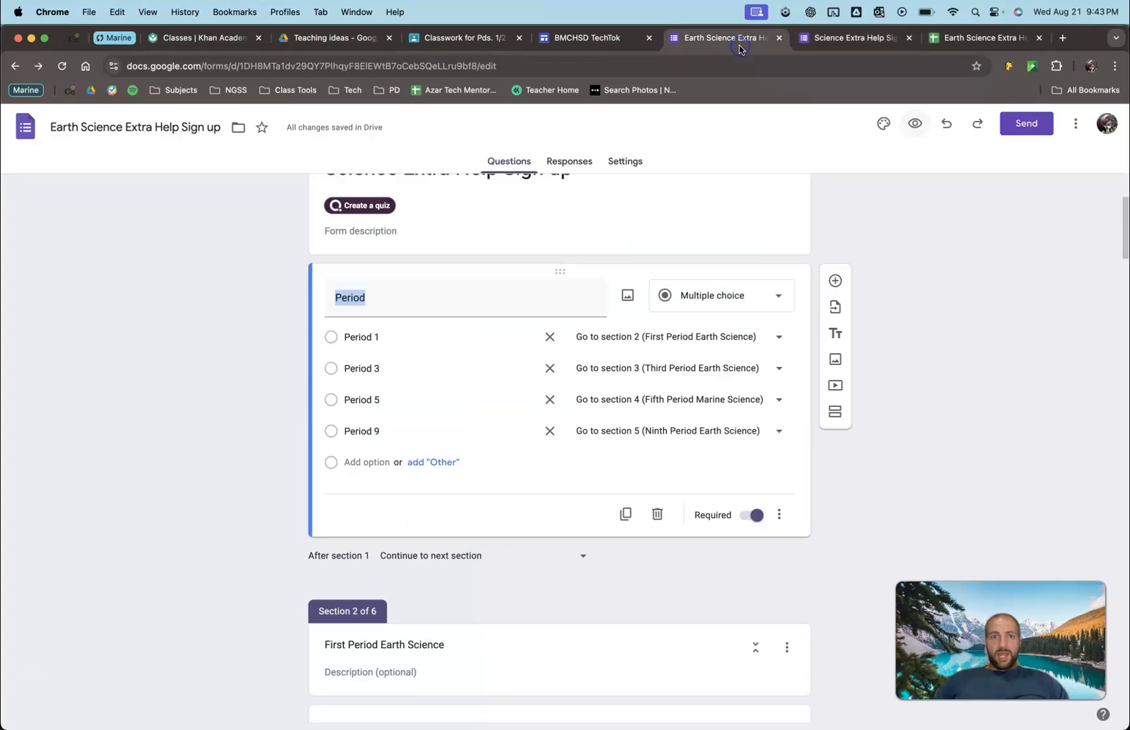
scroll(729, 434, down, 3)
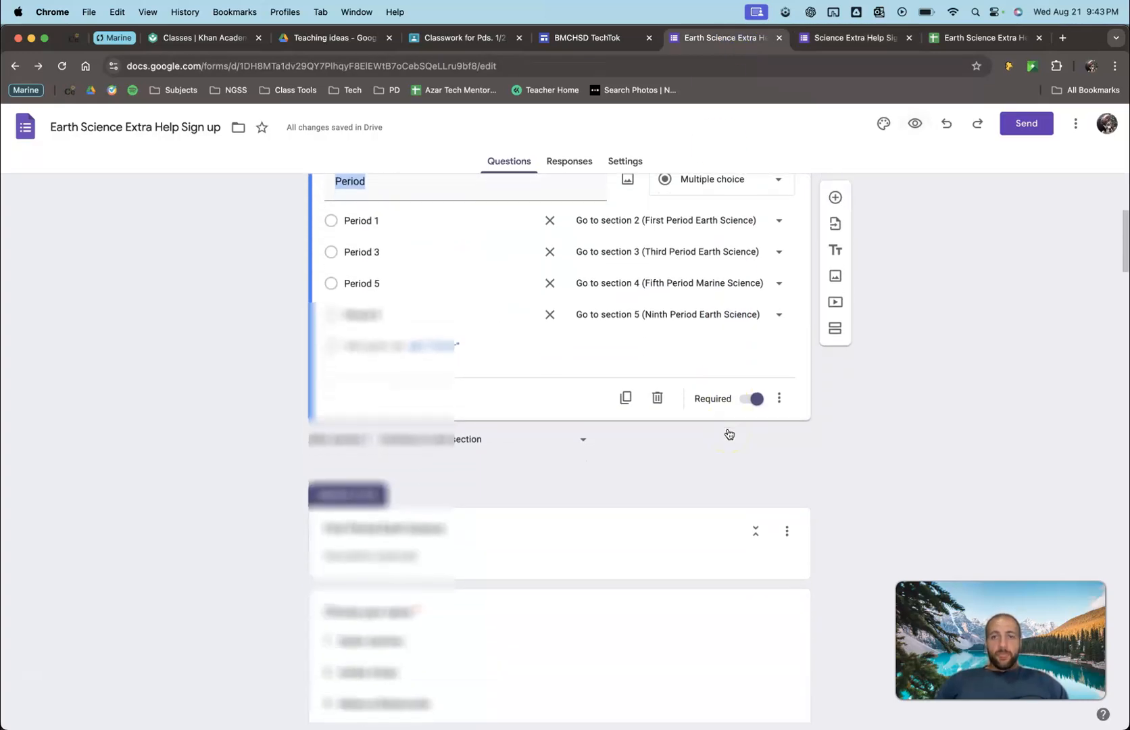
scroll(729, 434, down, 6)
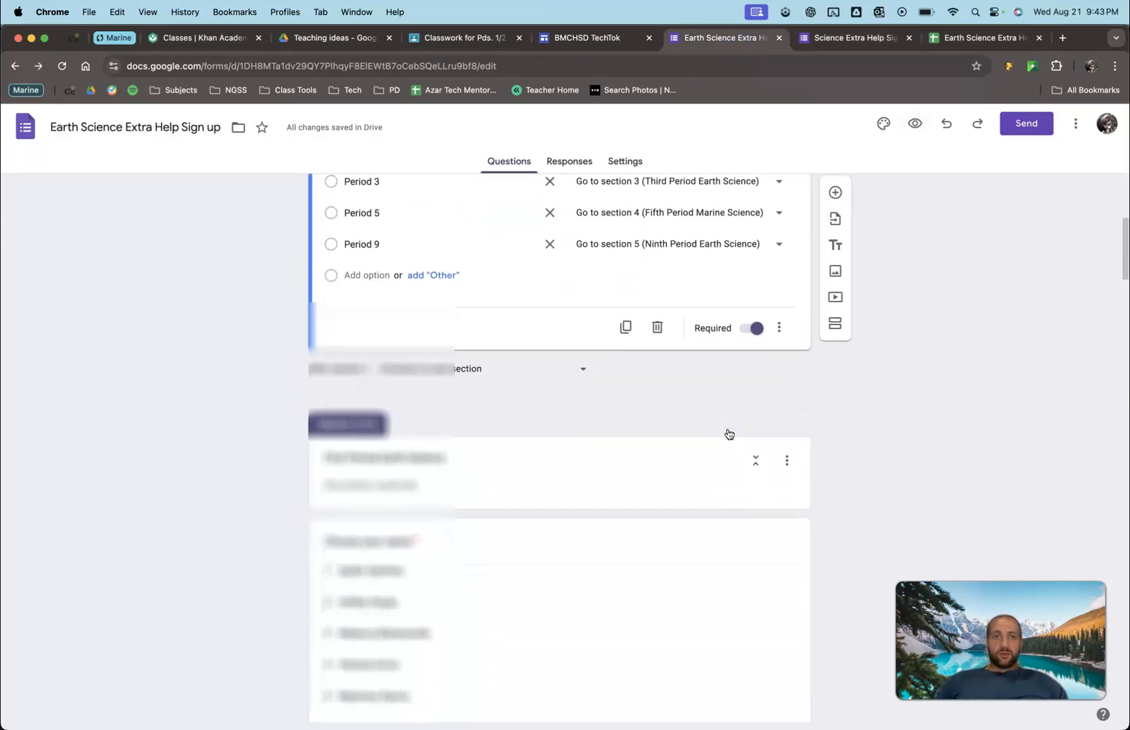
click(609, 370)
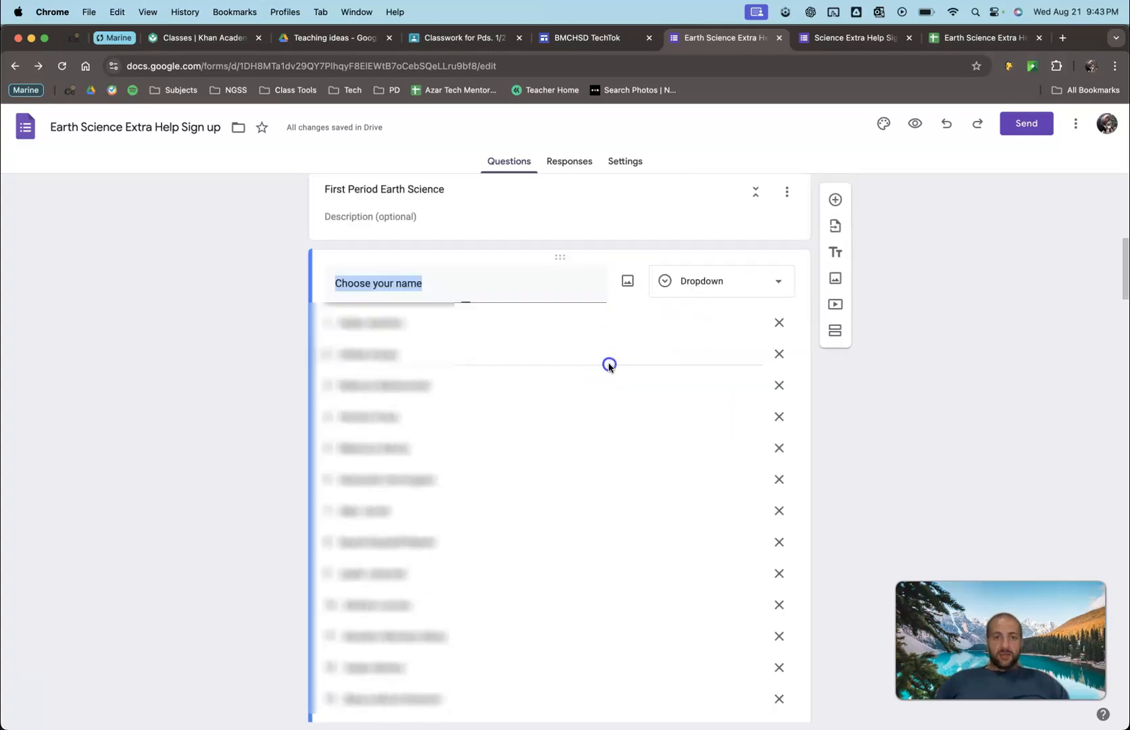
click(707, 287)
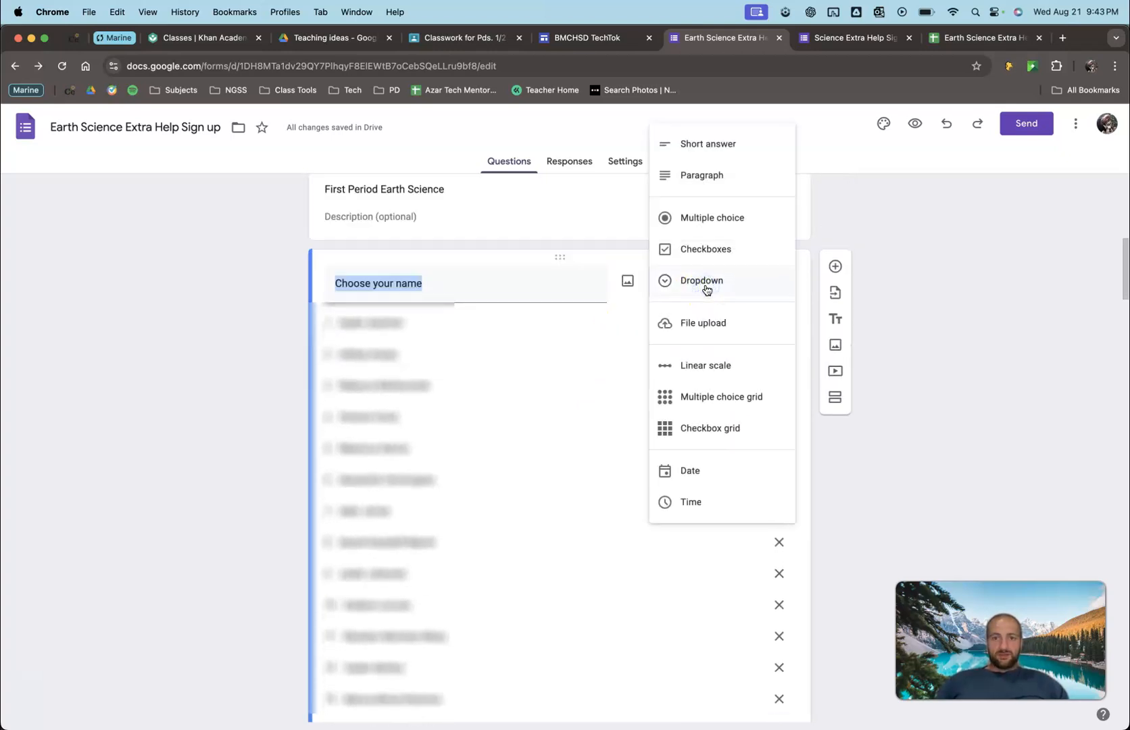
click(935, 291)
In the form preview, choose a student's name from the Fifth Period Marine Science name list.
click(850, 38)
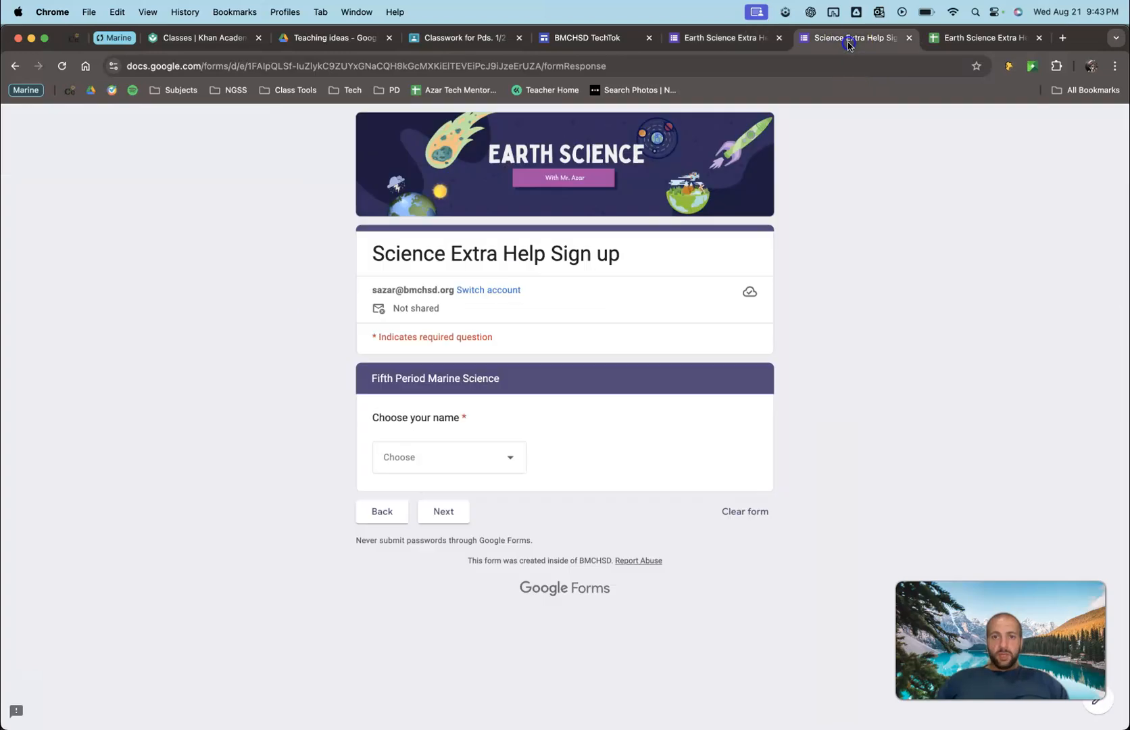
click(439, 453)
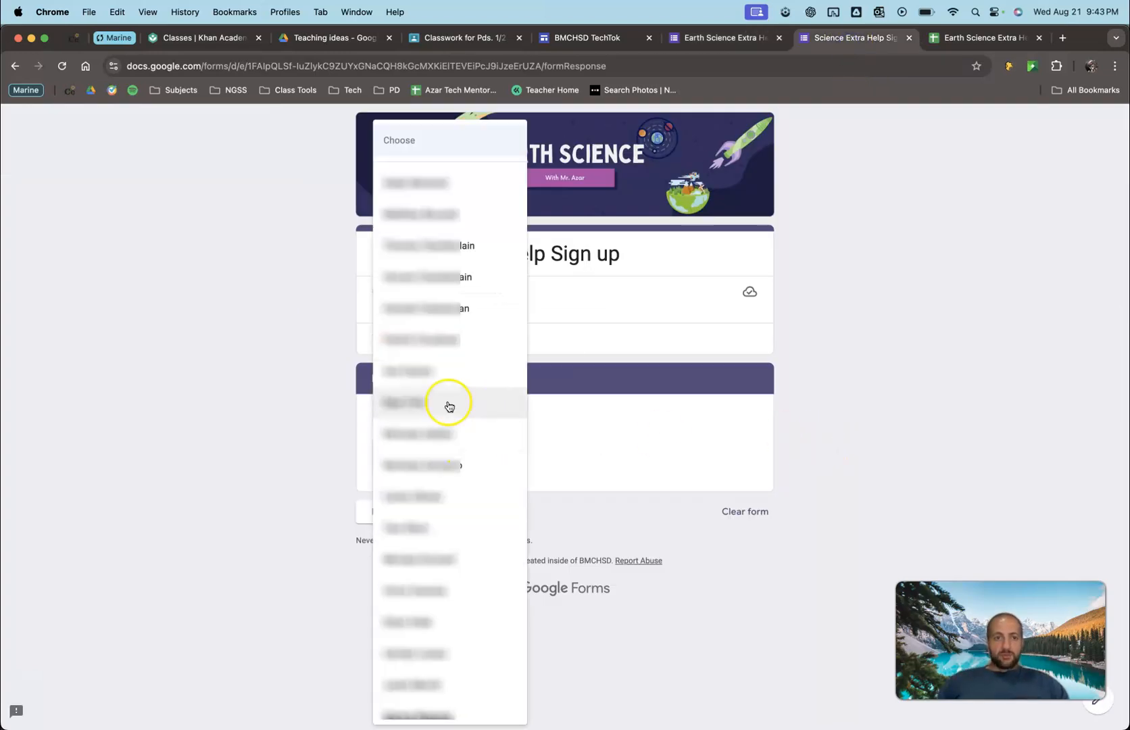
click(449, 403)
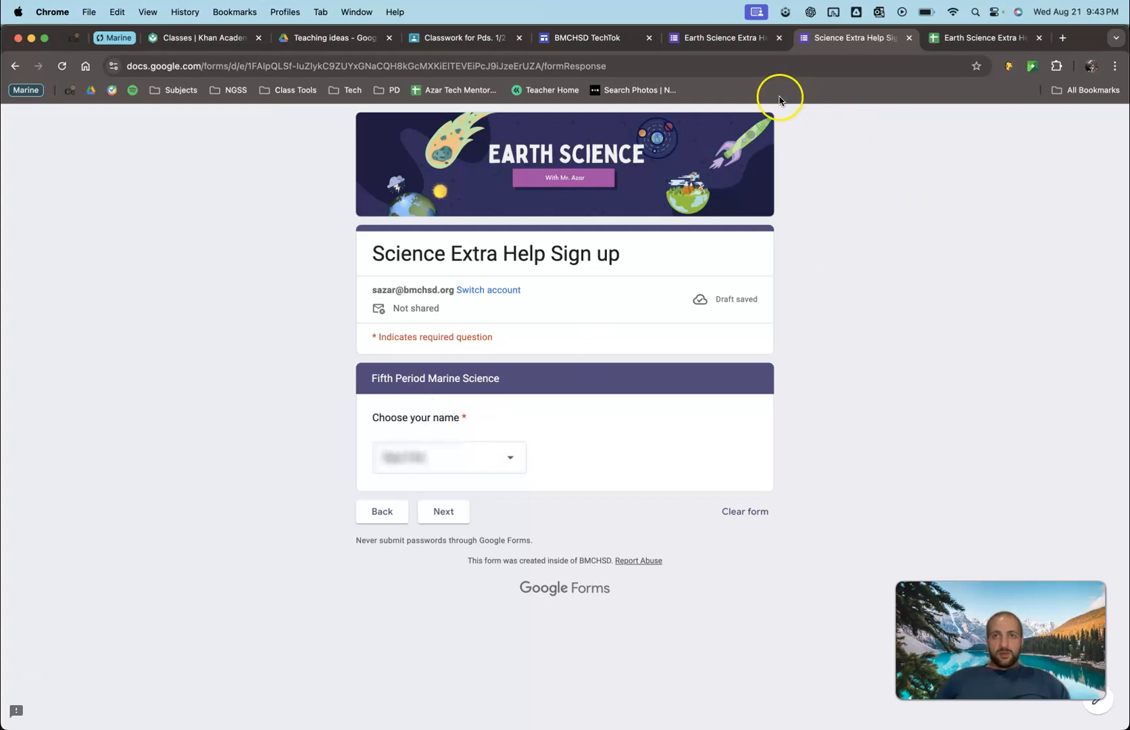
Return to the form editor and review the student list under First Period Earth Science's "Choose your name" question.
click(731, 44)
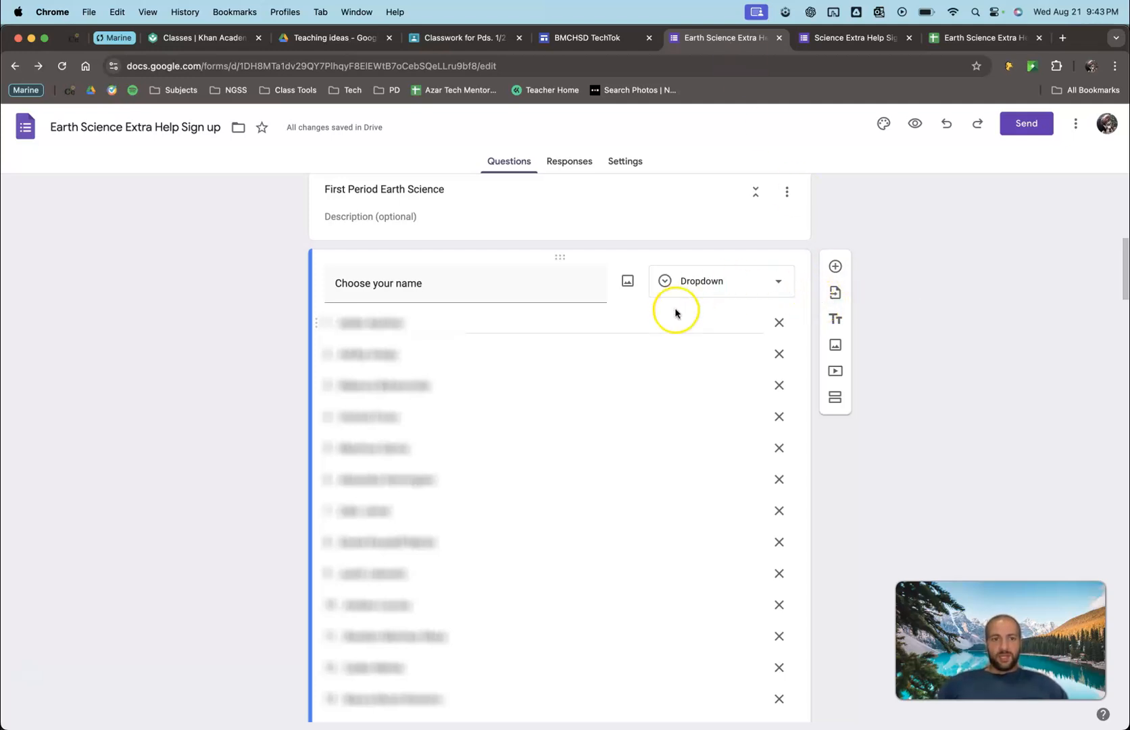
scroll(675, 312, down, 4)
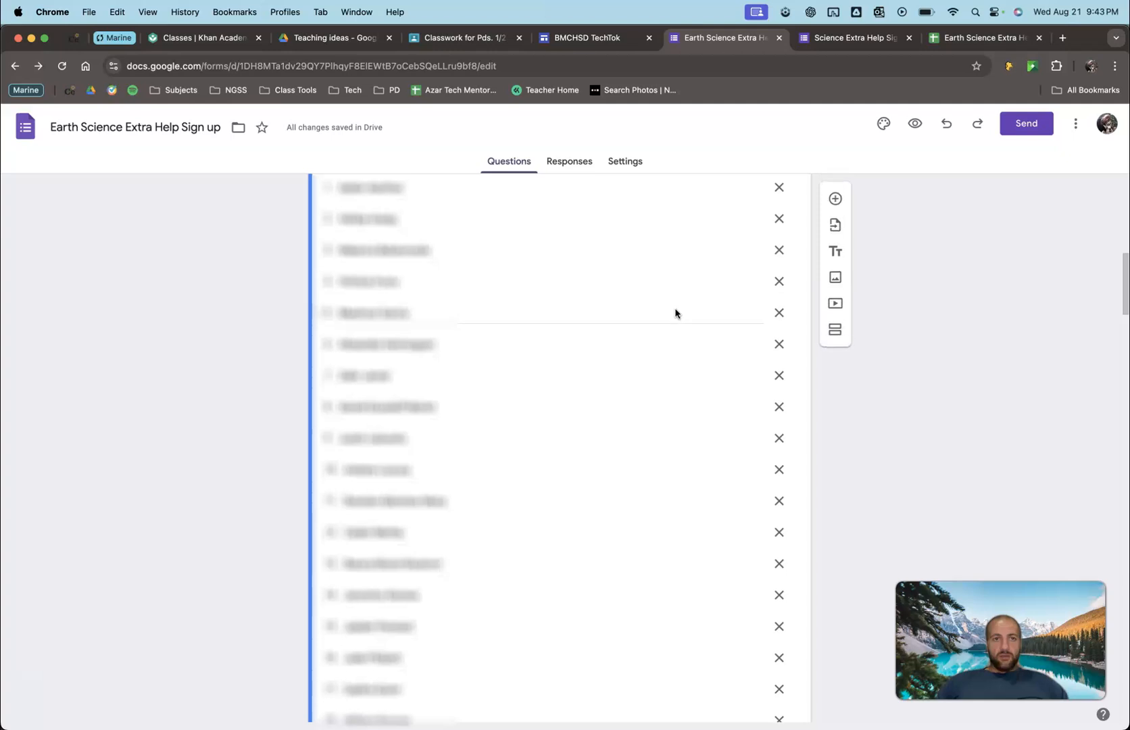
scroll(676, 312, up, 1)
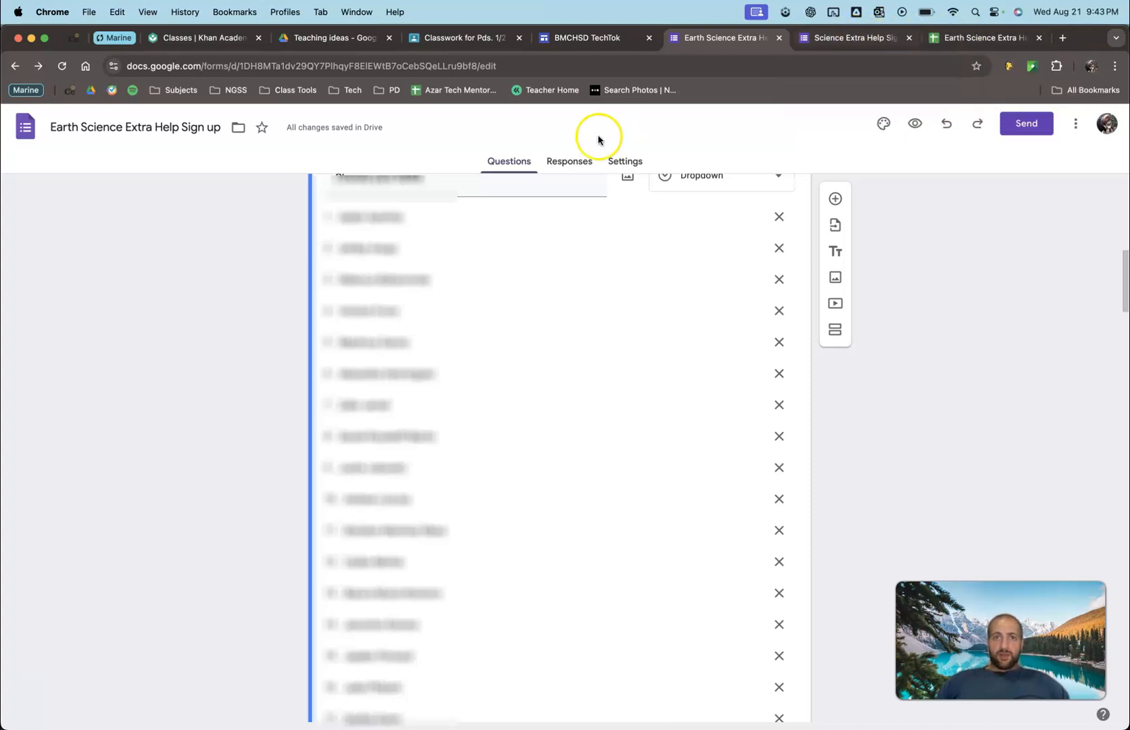
In the form preview, continue to the final section, answer the extra-help topic question with "Testing", and submit the response.
click(830, 37)
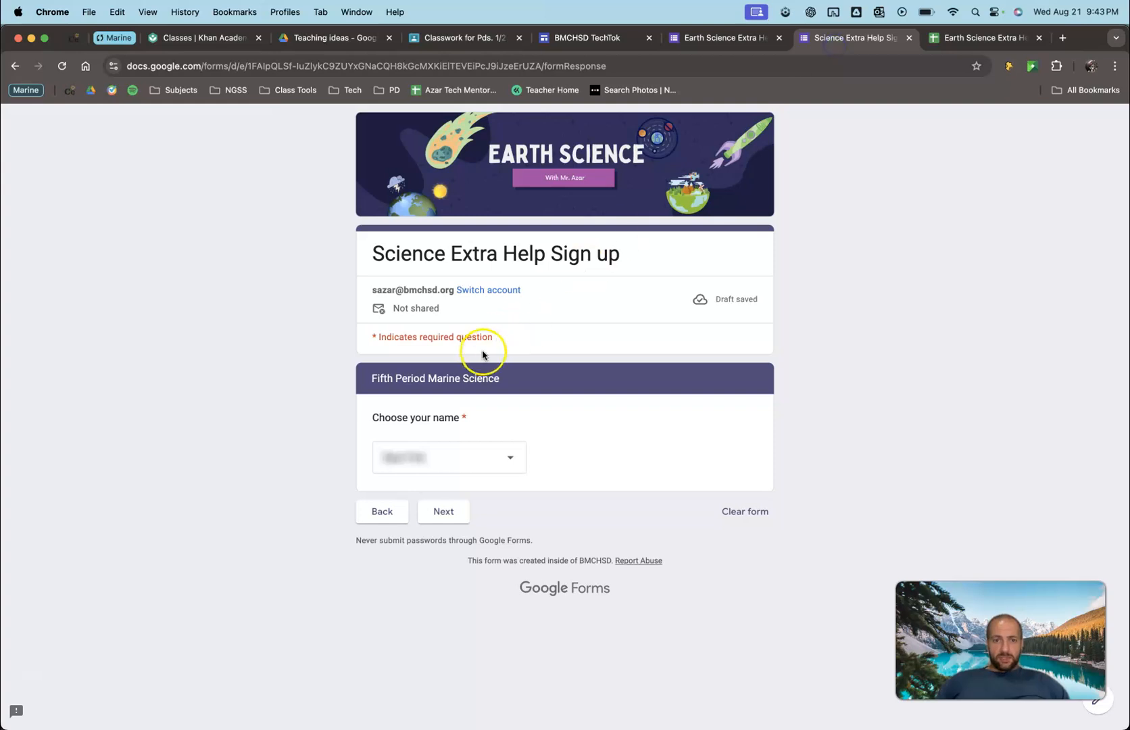
click(461, 511)
click(460, 468)
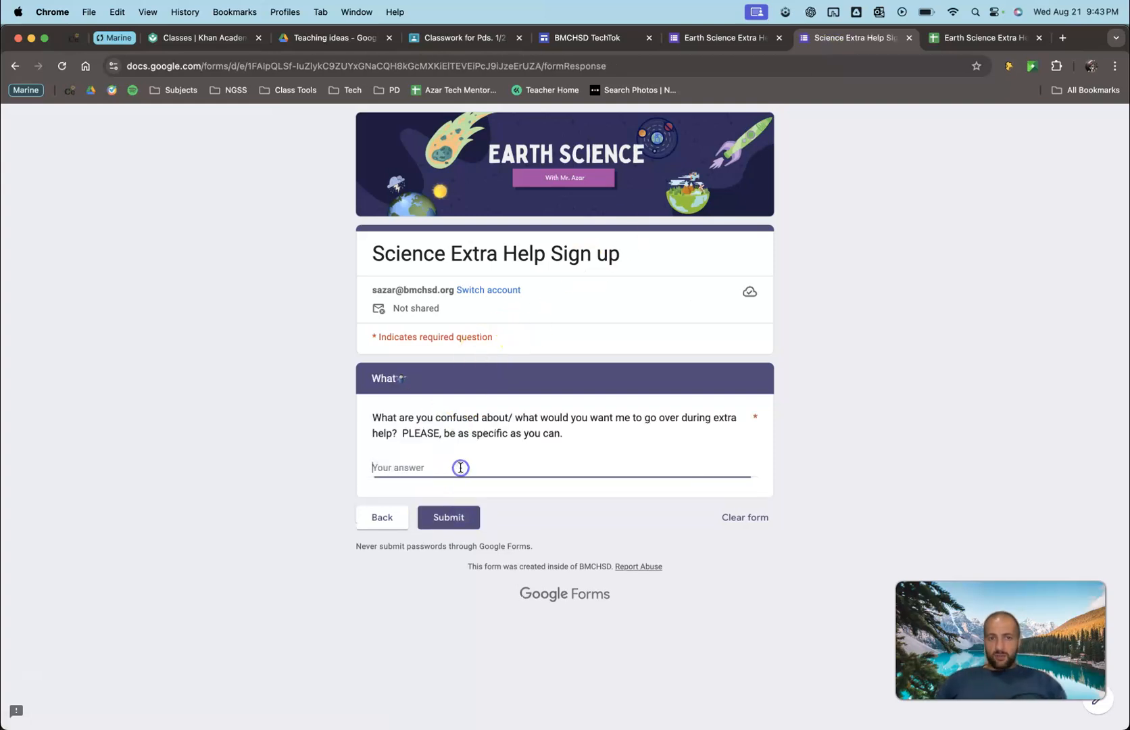
text(Testing)
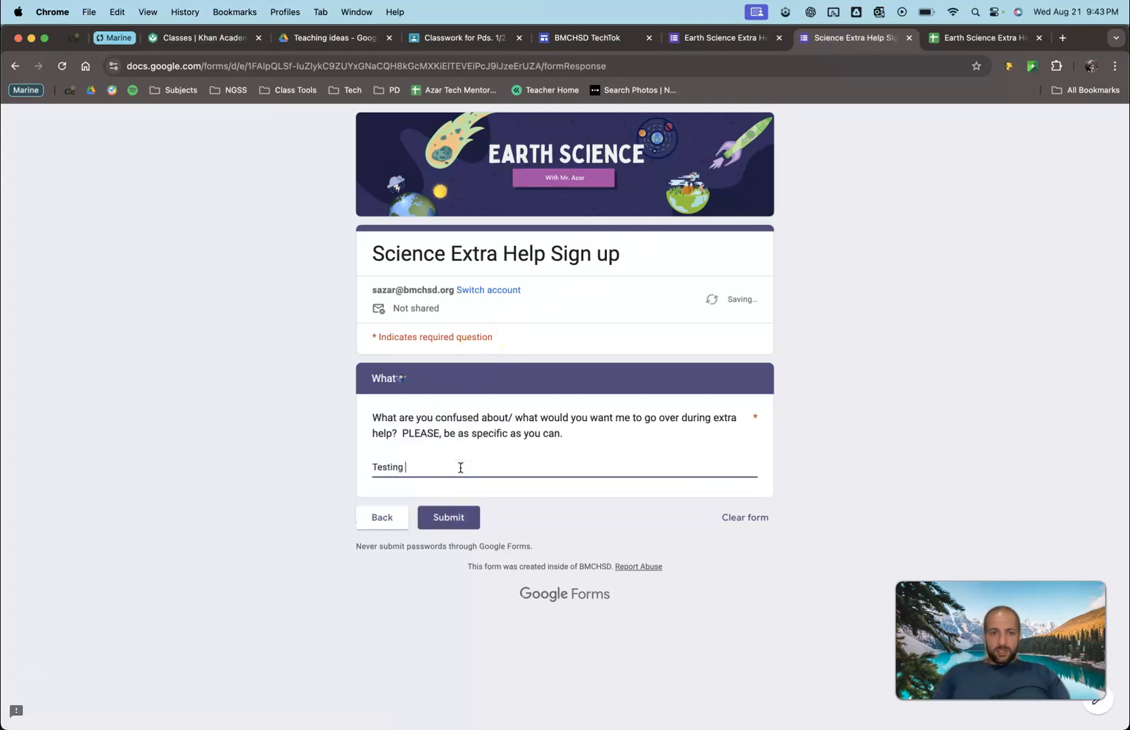
click(449, 517)
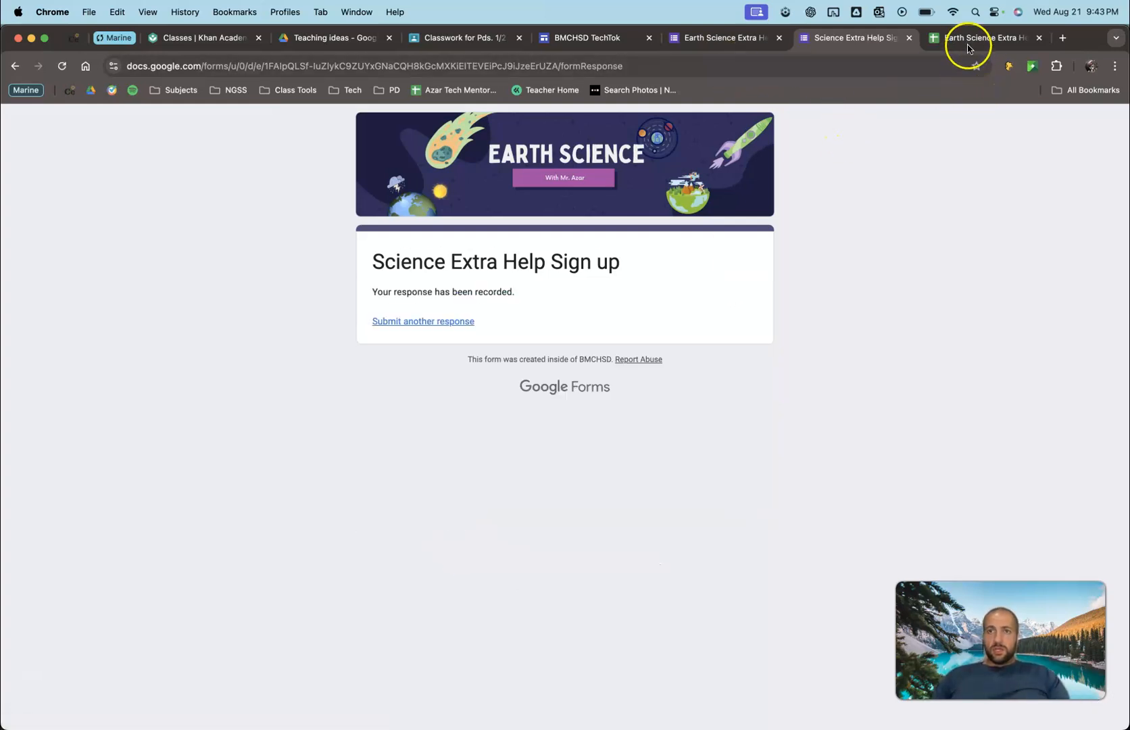
Open the form's linked responses spreadsheet and examine the "Choose your name" columns in the Attendance Log sheet.
click(705, 45)
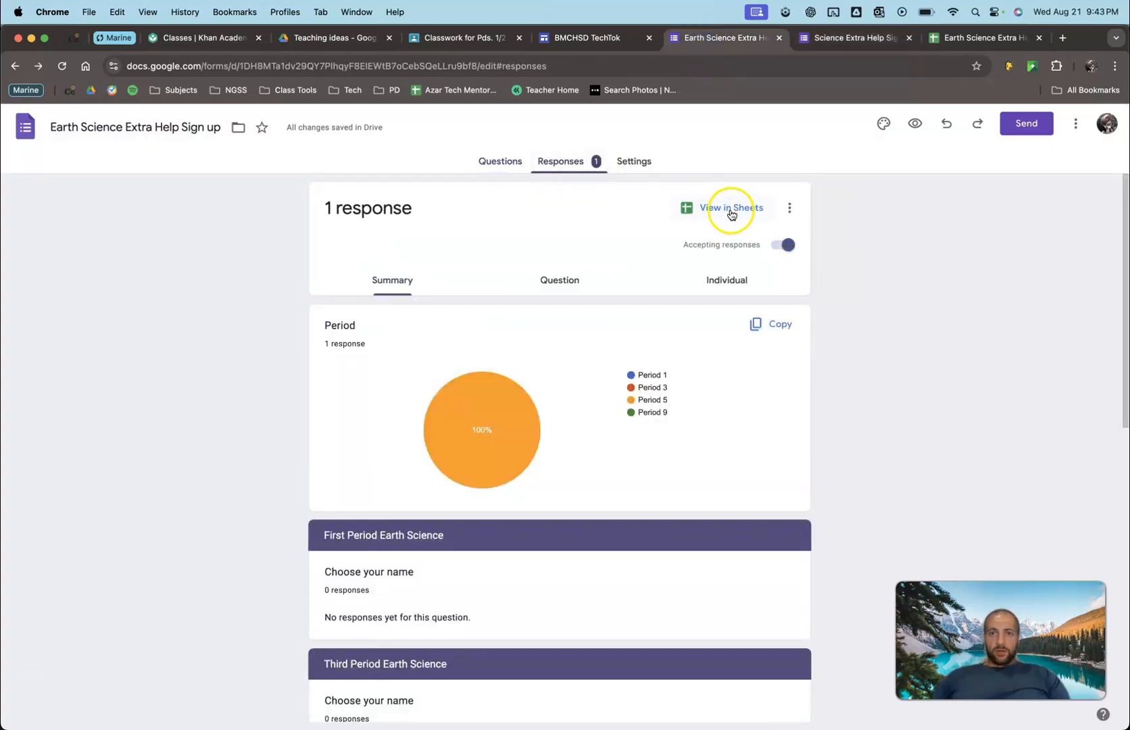
click(963, 38)
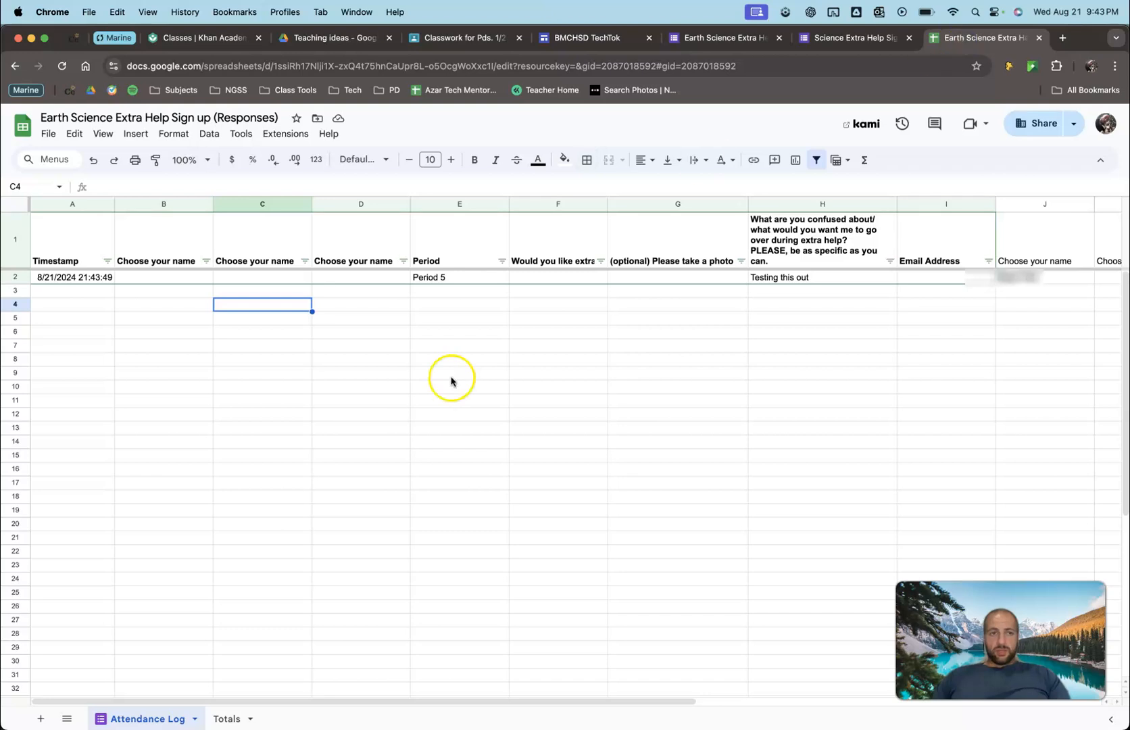
click(368, 277)
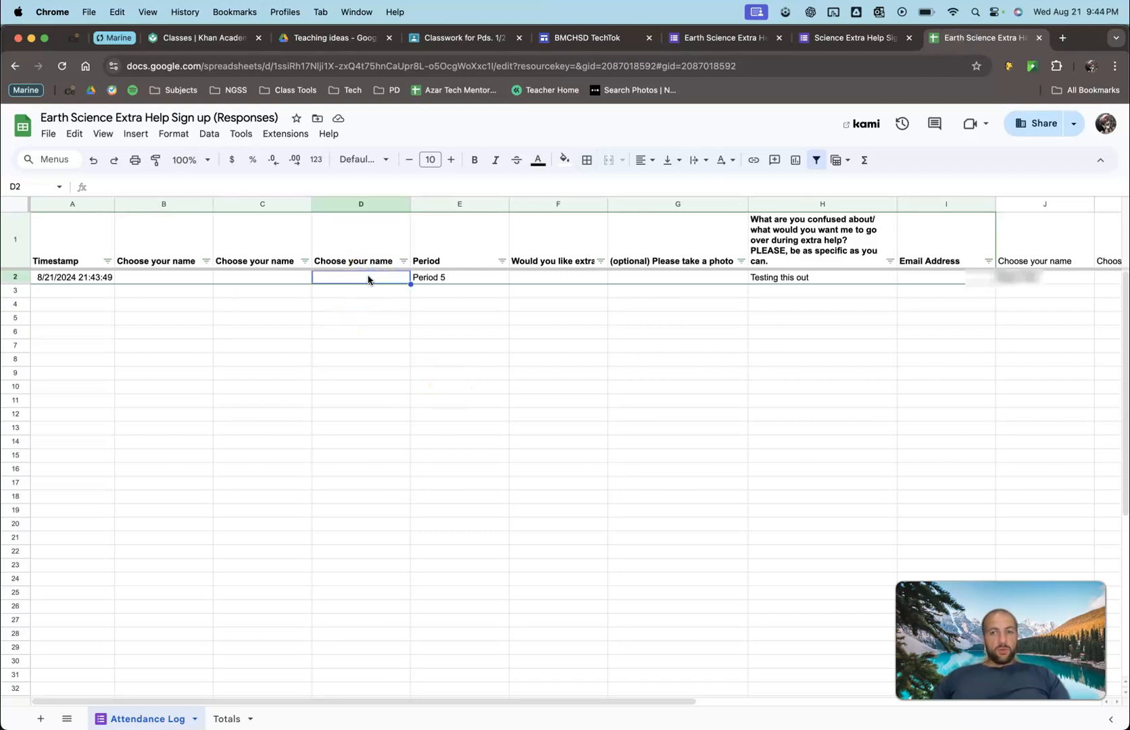
click(144, 249)
click(252, 247)
click(334, 253)
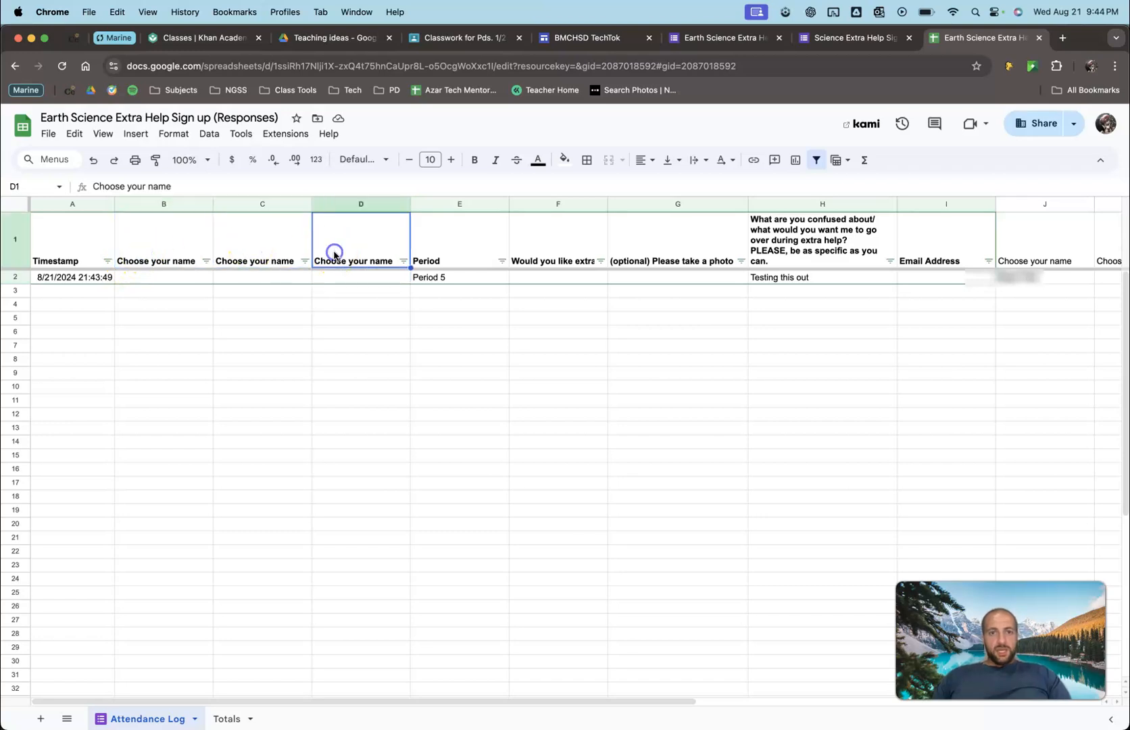
click(1041, 248)
scroll(1042, 248, right, 2)
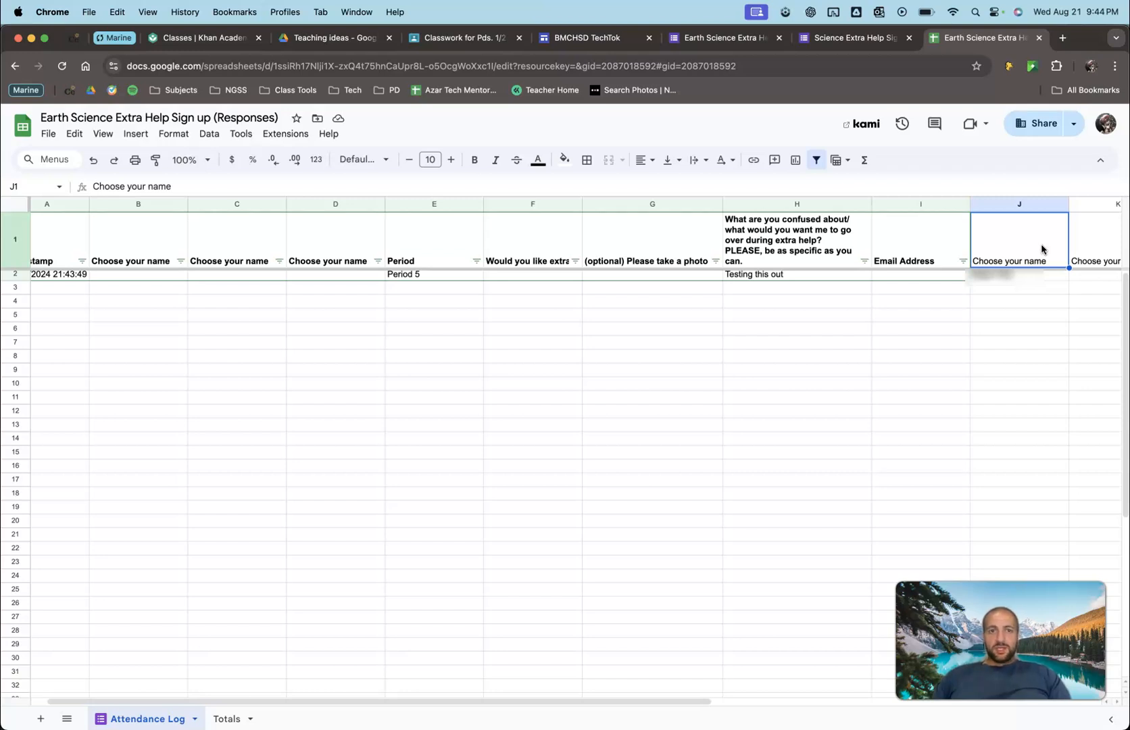
click(1012, 258)
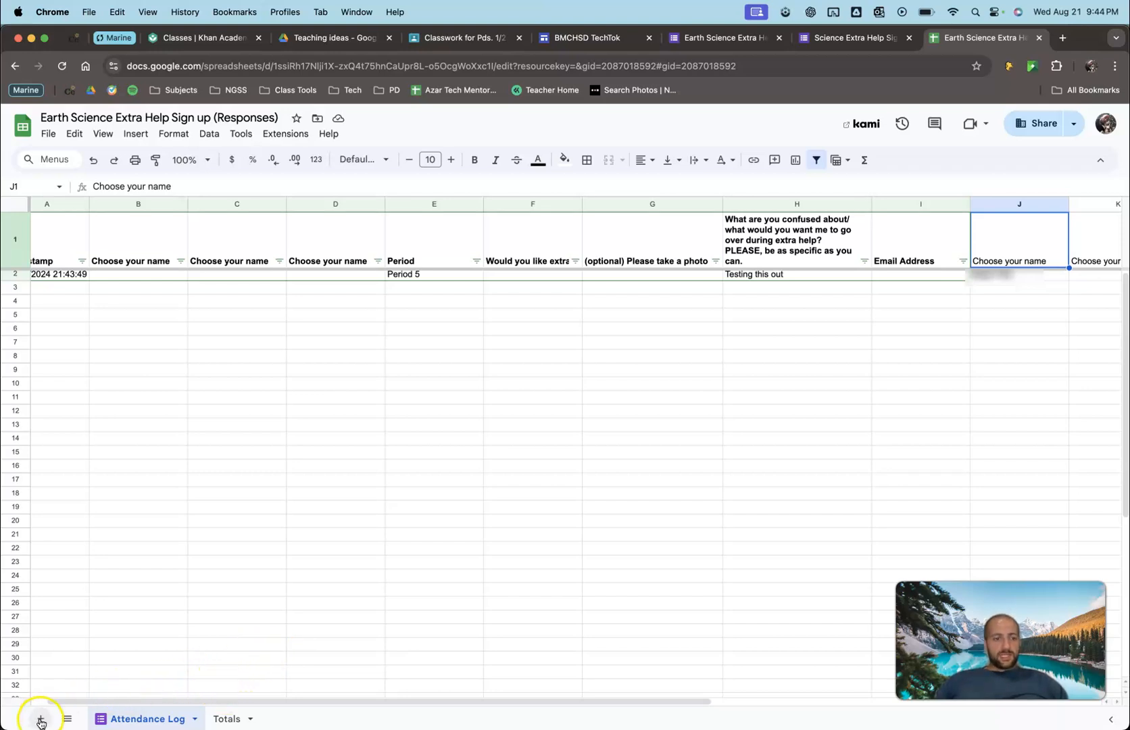
On the Totals sheet, apply all borders to the Period 1 names and attendance range A3:B26.
click(229, 720)
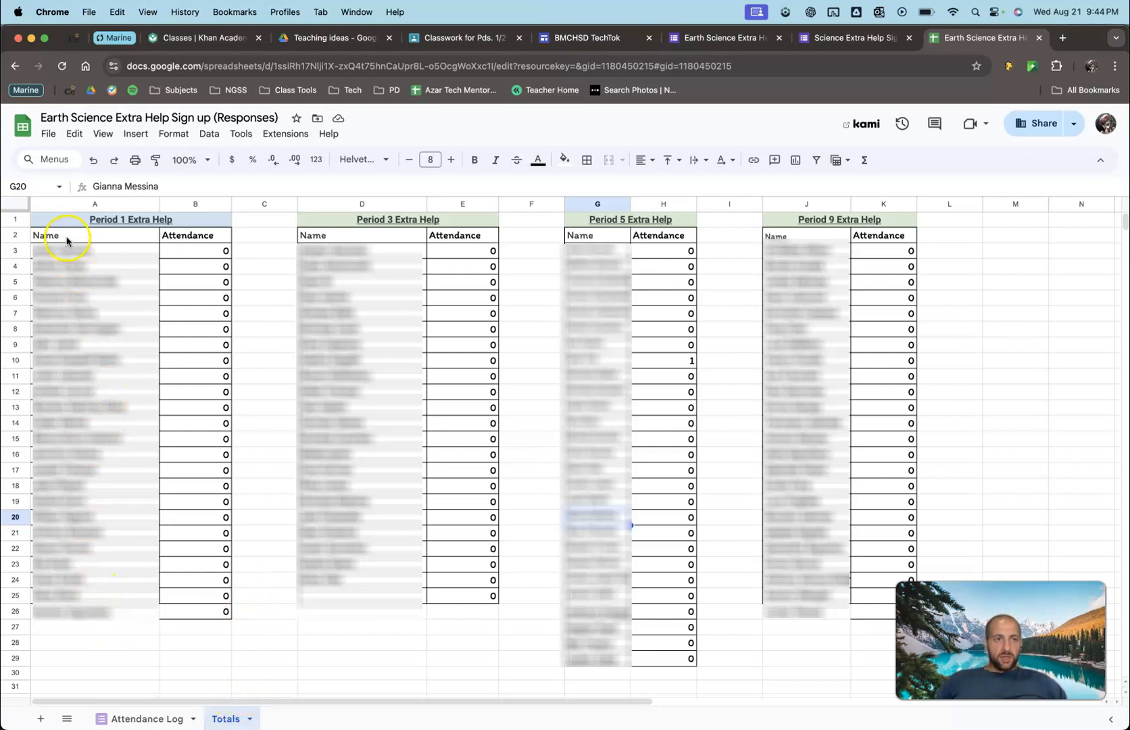
drag(53, 247, 168, 606)
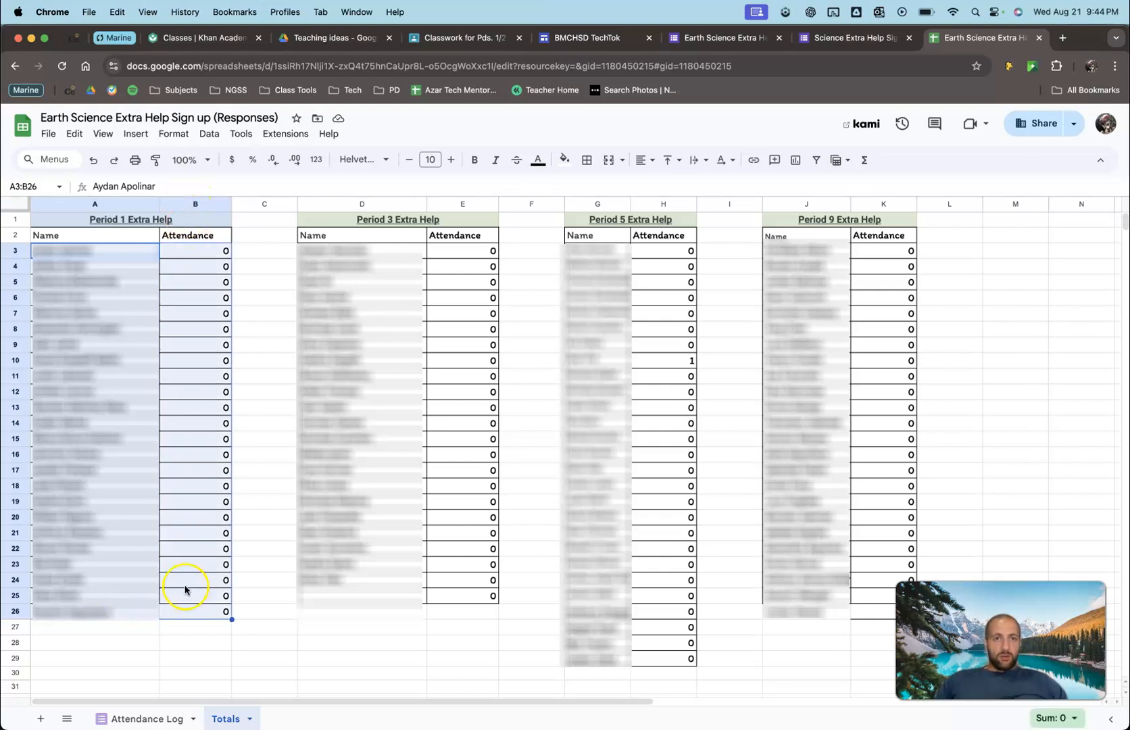
click(586, 160)
click(594, 188)
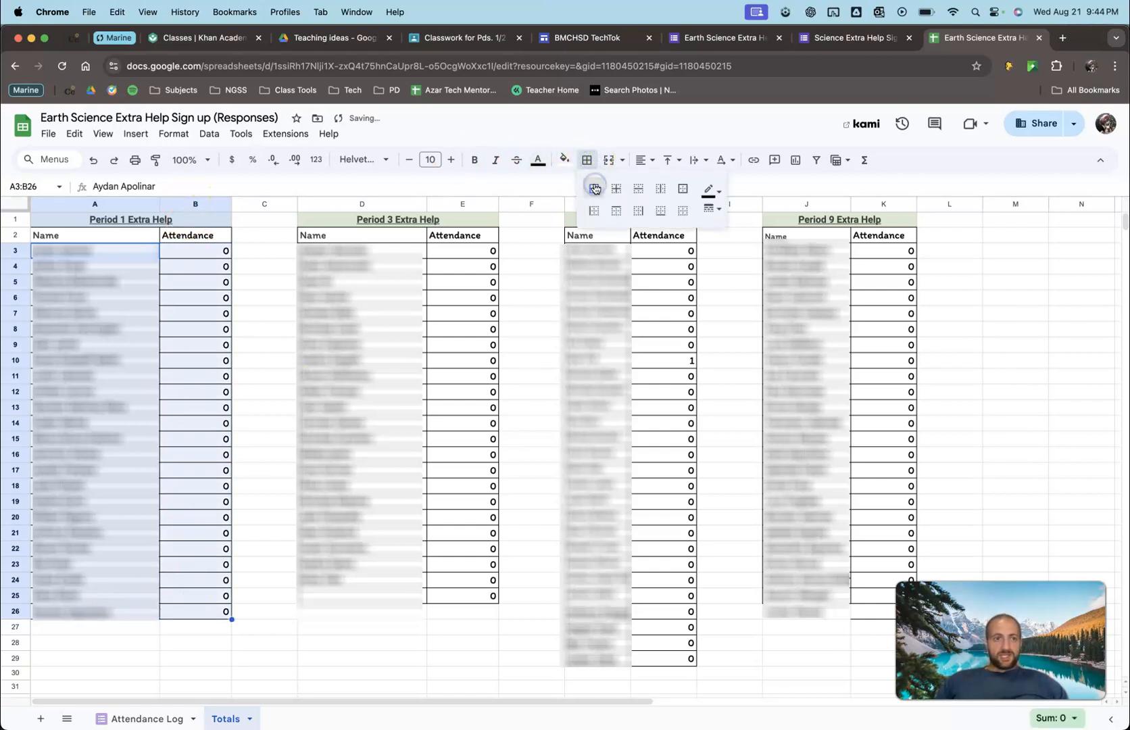
click(267, 391)
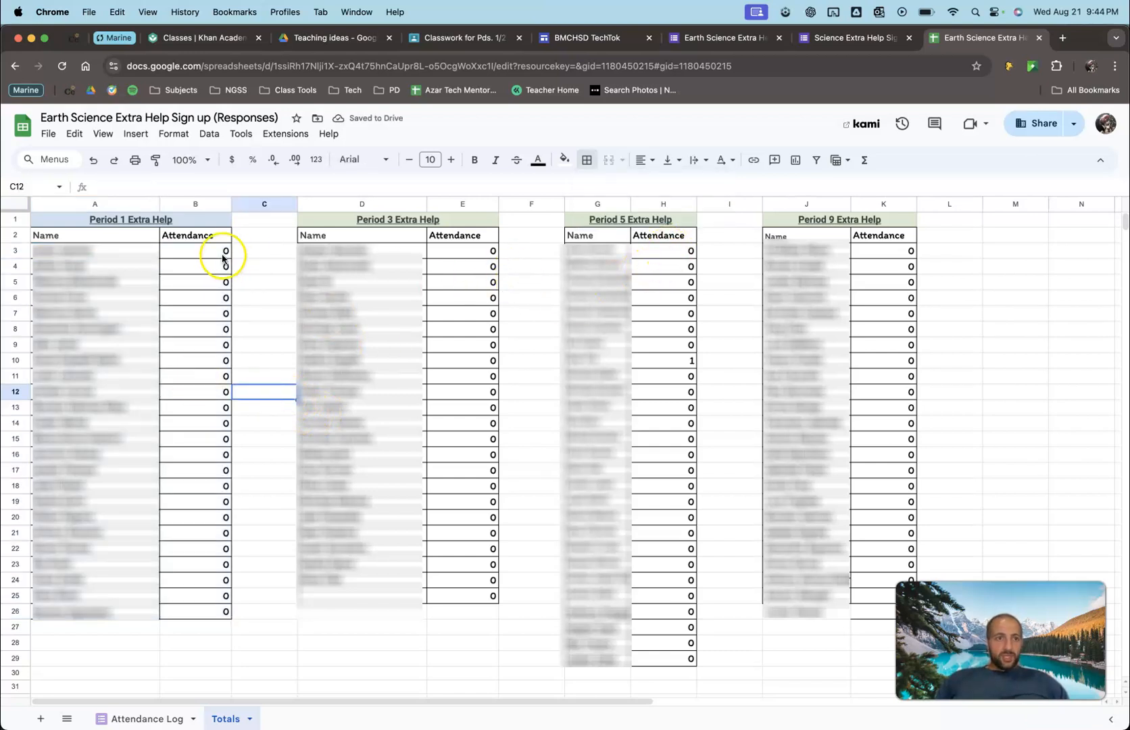
Return to the live form and submit another response for Period 1 with a student's name and the help topic "testing".
click(836, 40)
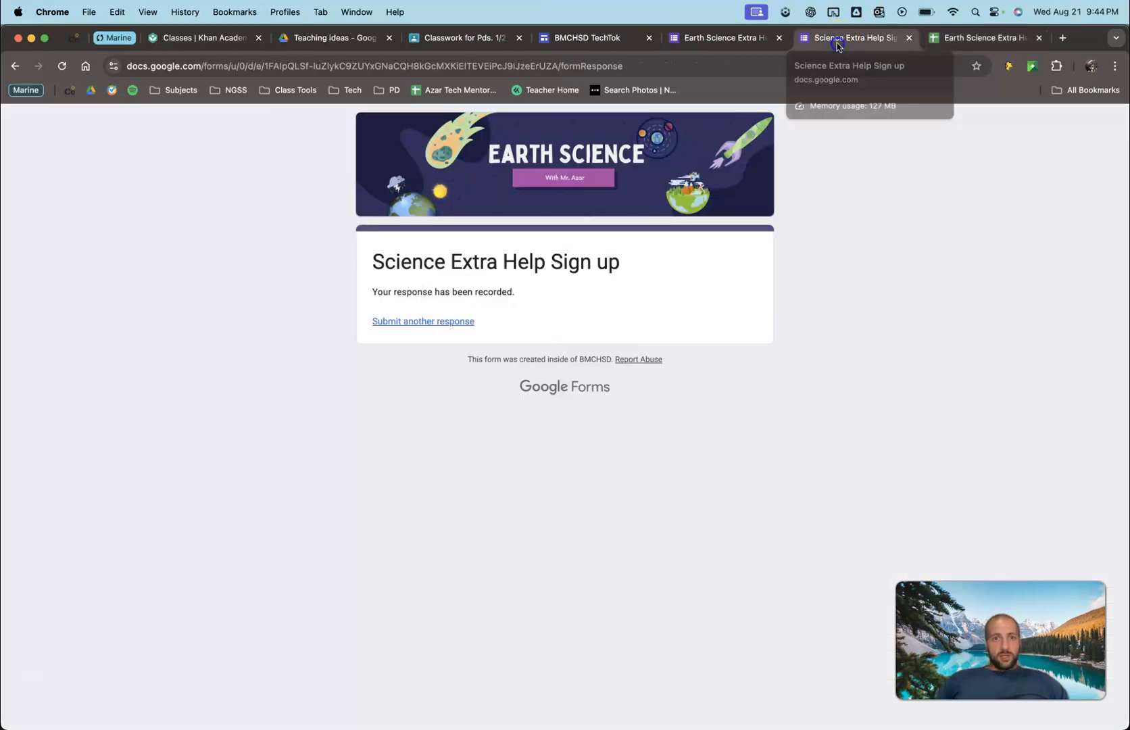
click(431, 322)
click(378, 419)
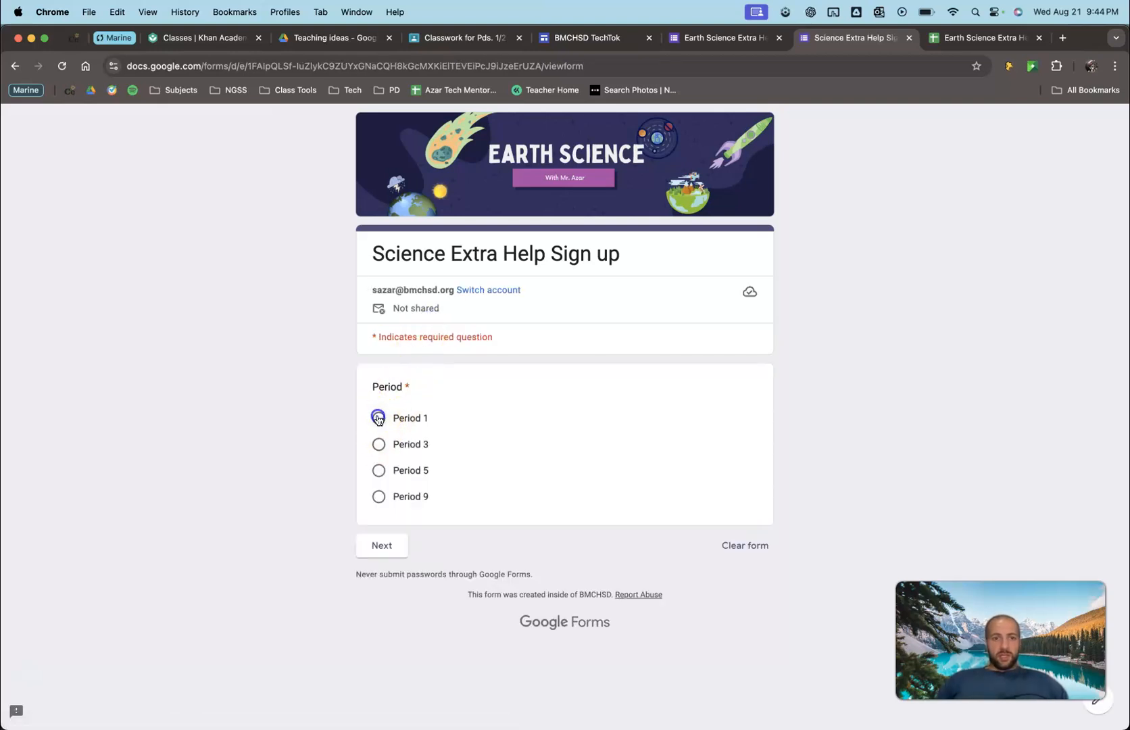
click(379, 544)
click(412, 465)
click(412, 464)
click(444, 507)
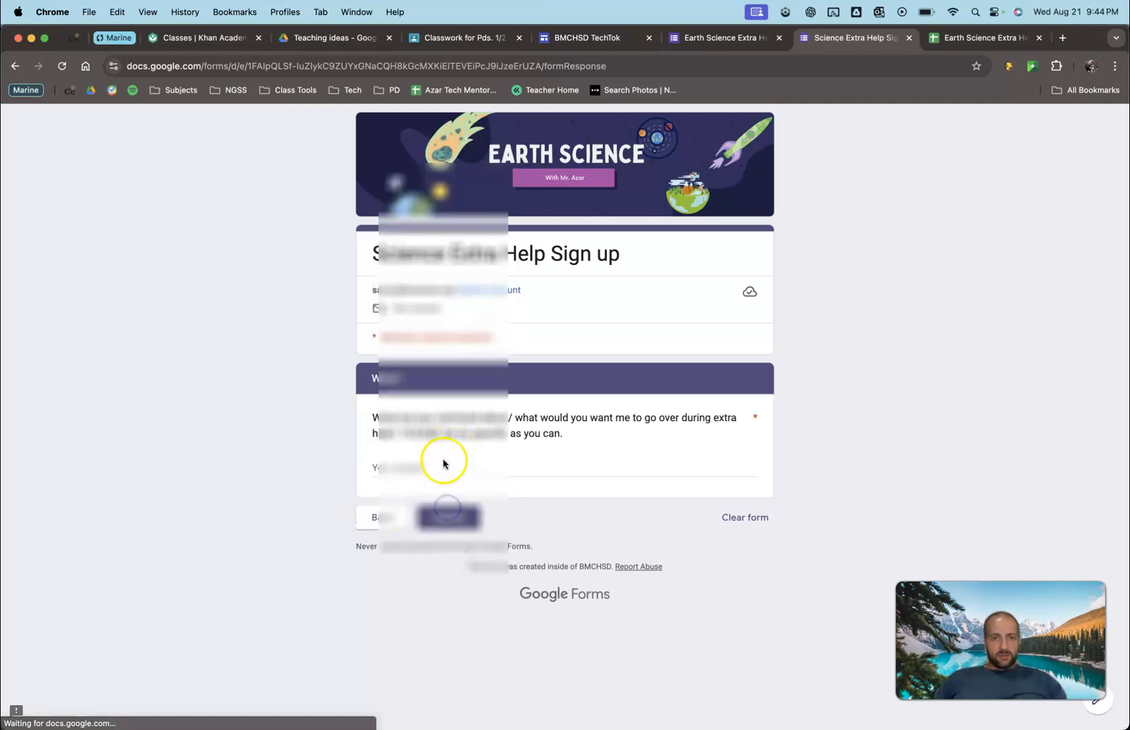
click(442, 464)
text(testing)
click(457, 528)
Submit another form response for Period 3, choosing a student's name and answering the help topic question with "testing".
click(444, 322)
click(380, 445)
click(381, 543)
click(419, 465)
click(419, 465)
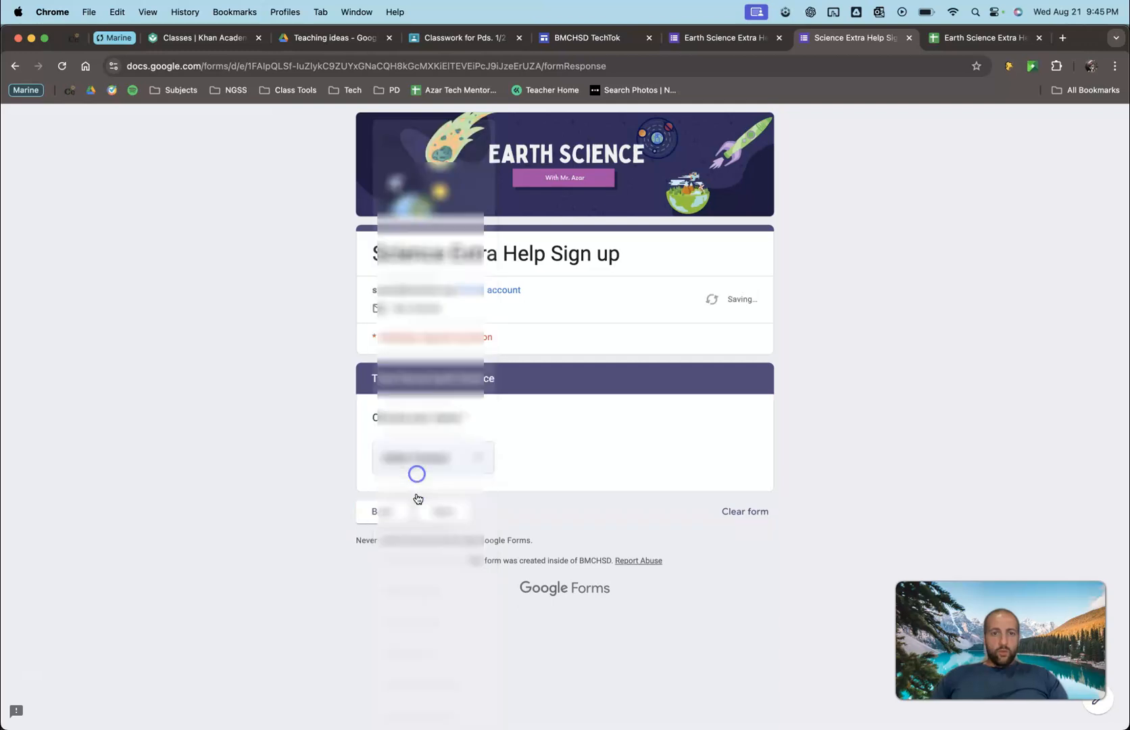
click(444, 507)
click(430, 465)
text(testing)
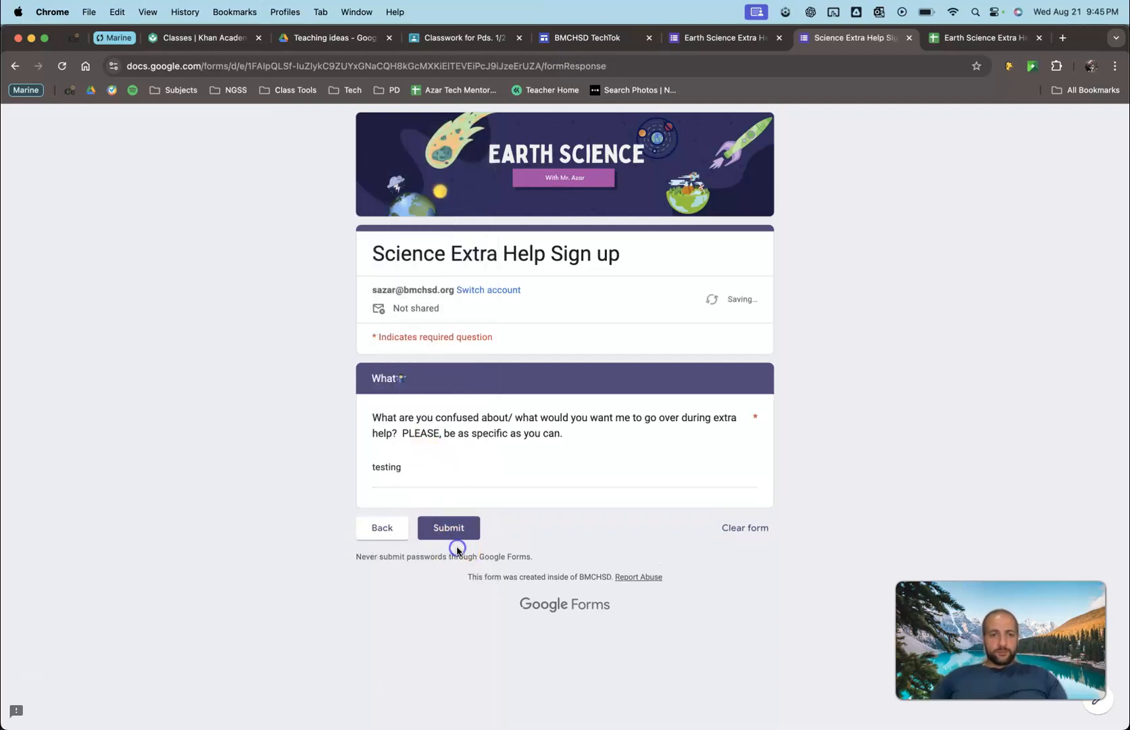
click(451, 522)
Submit another form response for Period 9, choosing a student's name and answering the help topic question with "testing".
click(425, 321)
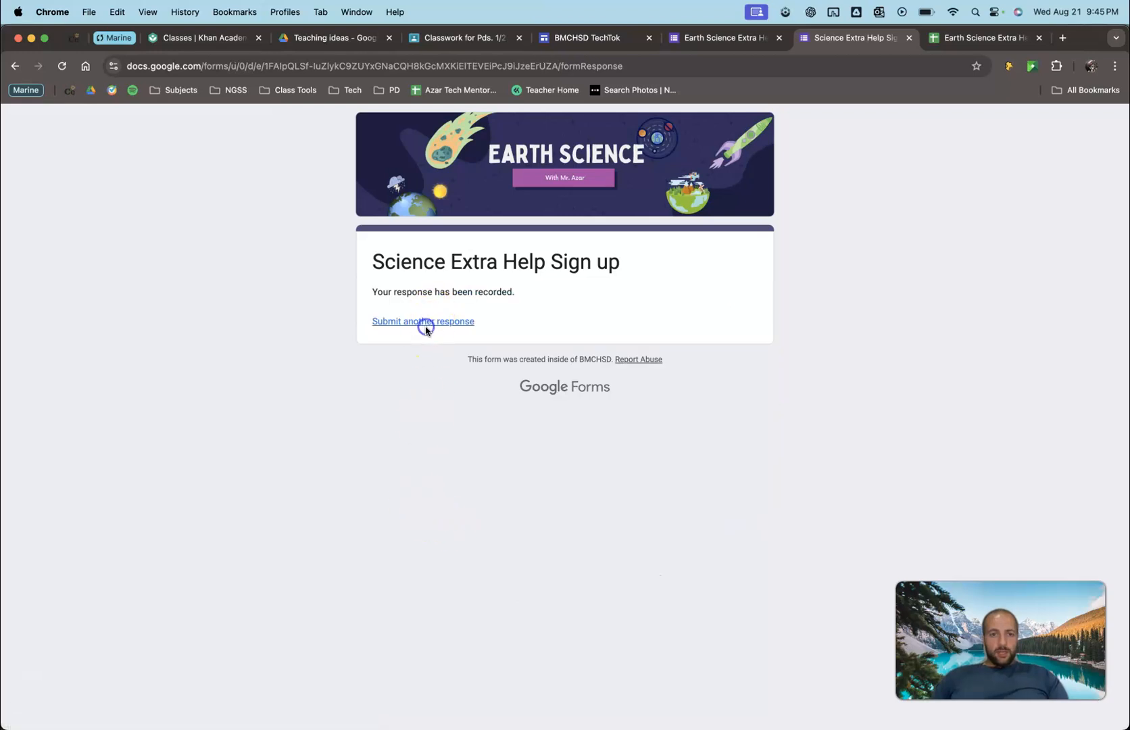
click(394, 496)
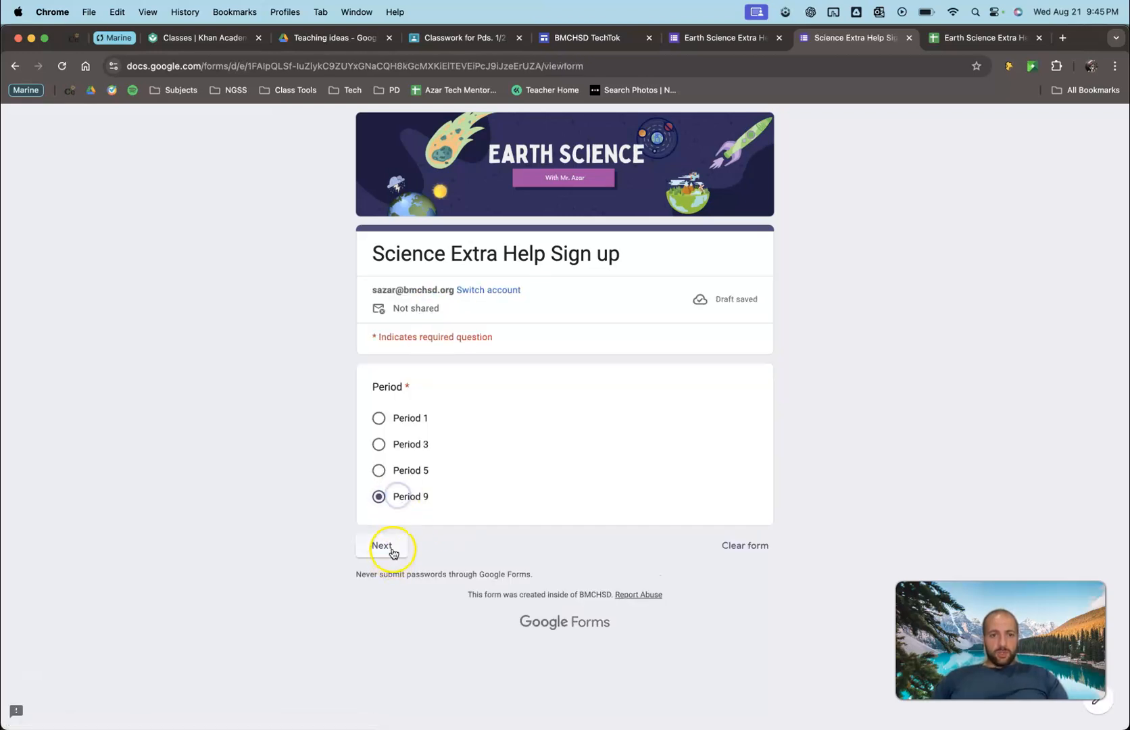
click(389, 547)
click(445, 454)
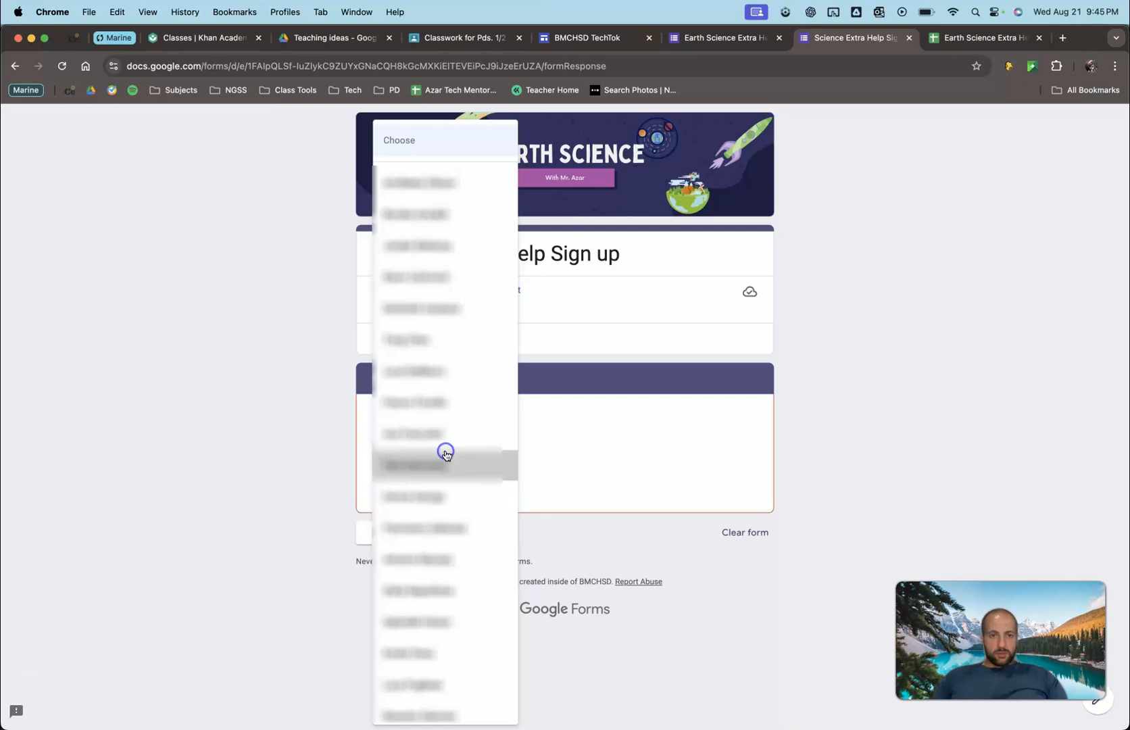
click(444, 453)
click(454, 506)
click(423, 469)
text(t)
click(446, 518)
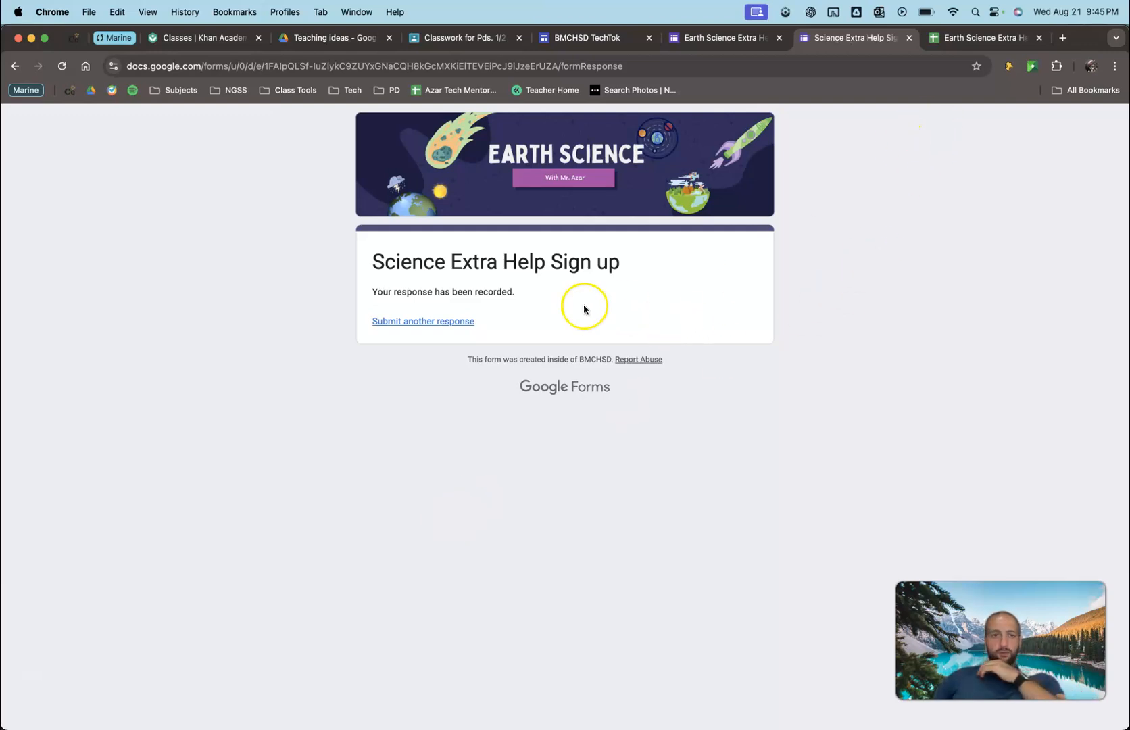
Switch to the responses spreadsheet and review the newly submitted rows and their periods in the Attendance Log sheet.
click(973, 38)
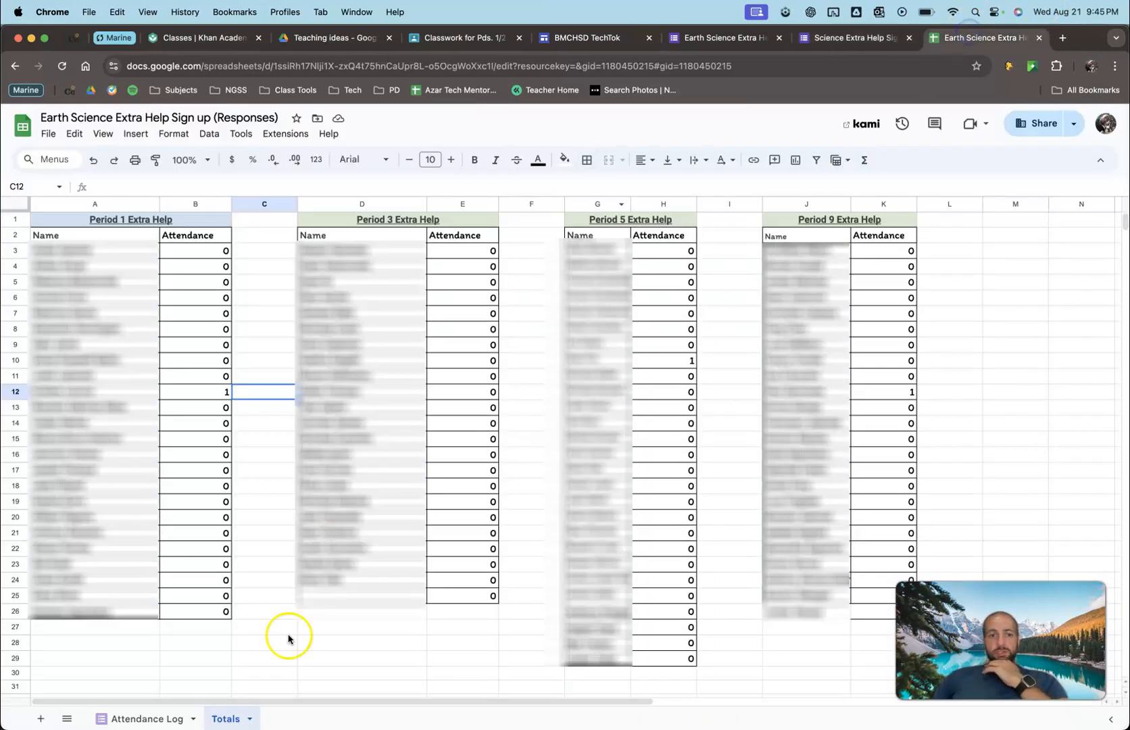
click(180, 715)
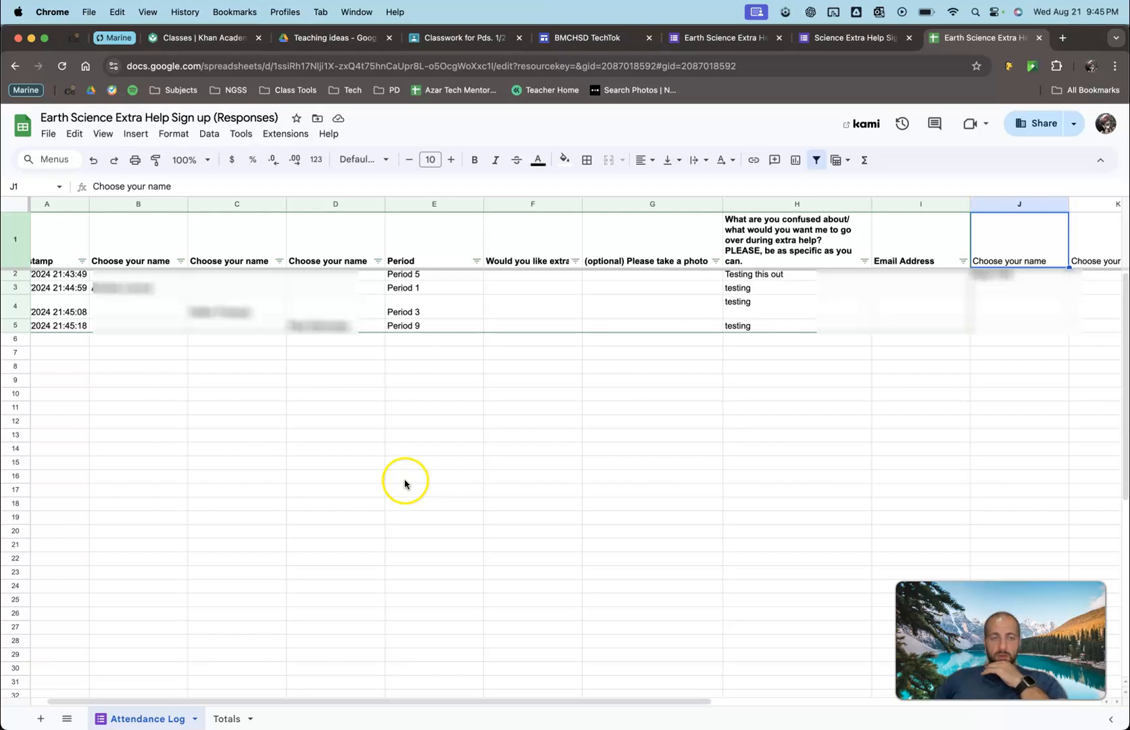
scroll(150, 296, left, 1)
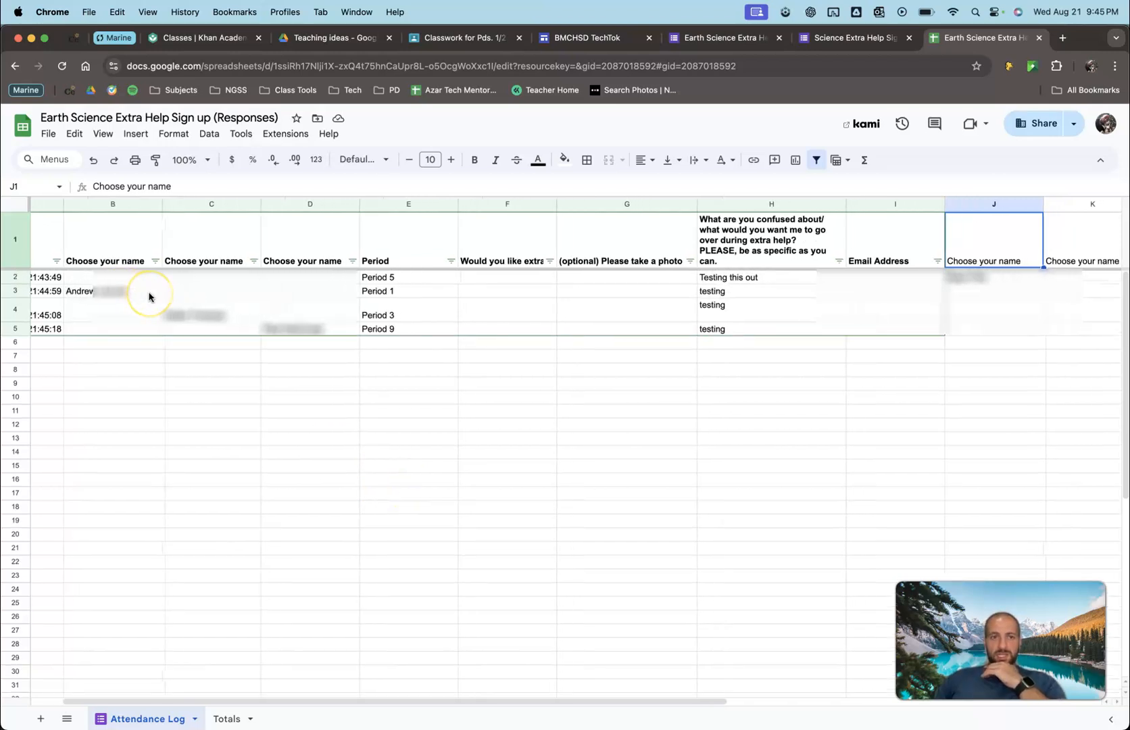
click(407, 280)
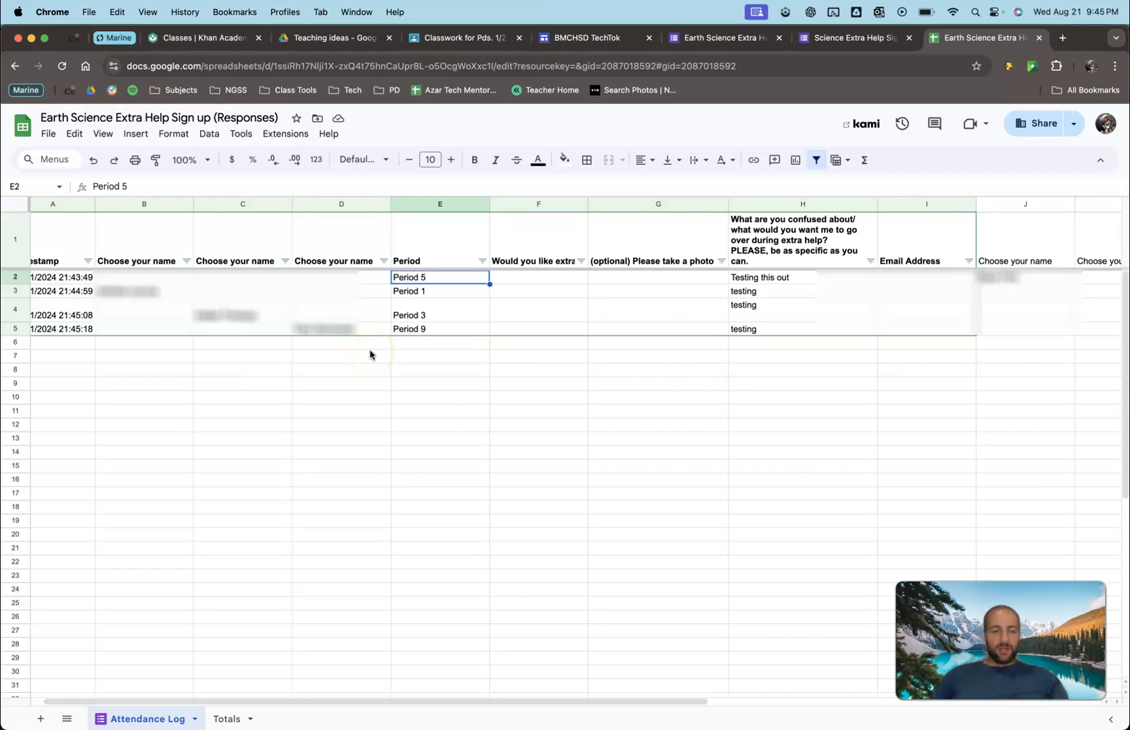
Return to the Totals sheet and examine the formula in the first Period 1 attendance cell, B3.
click(221, 716)
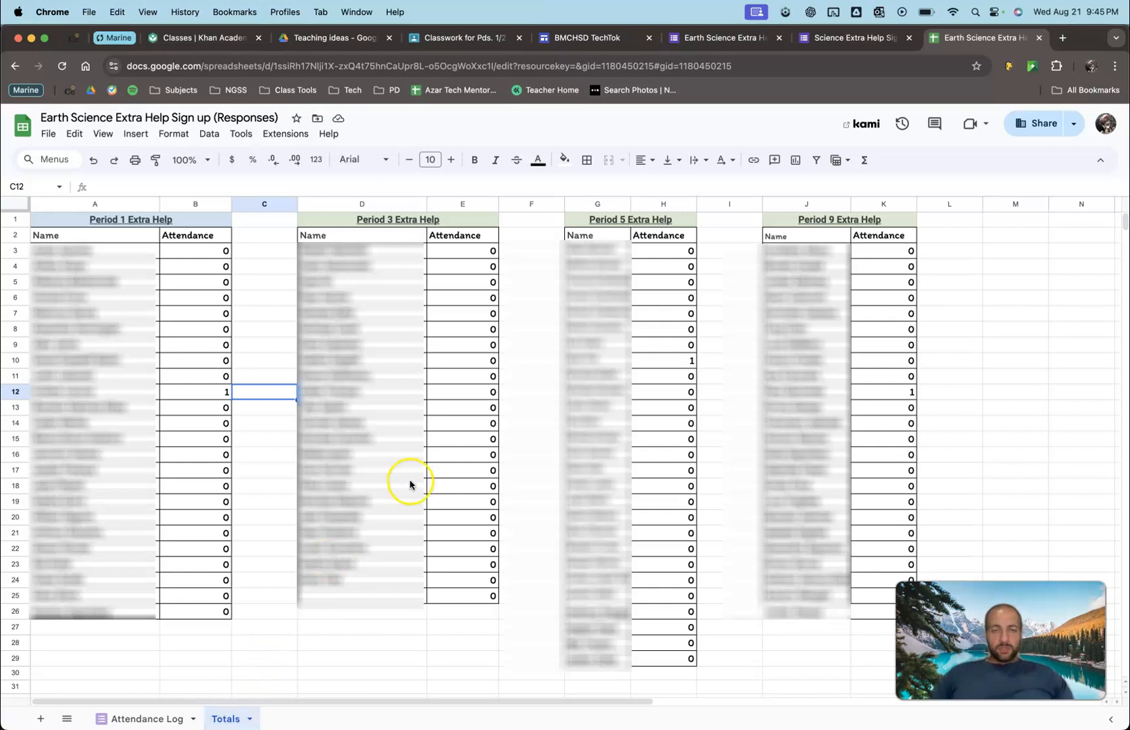
click(215, 256)
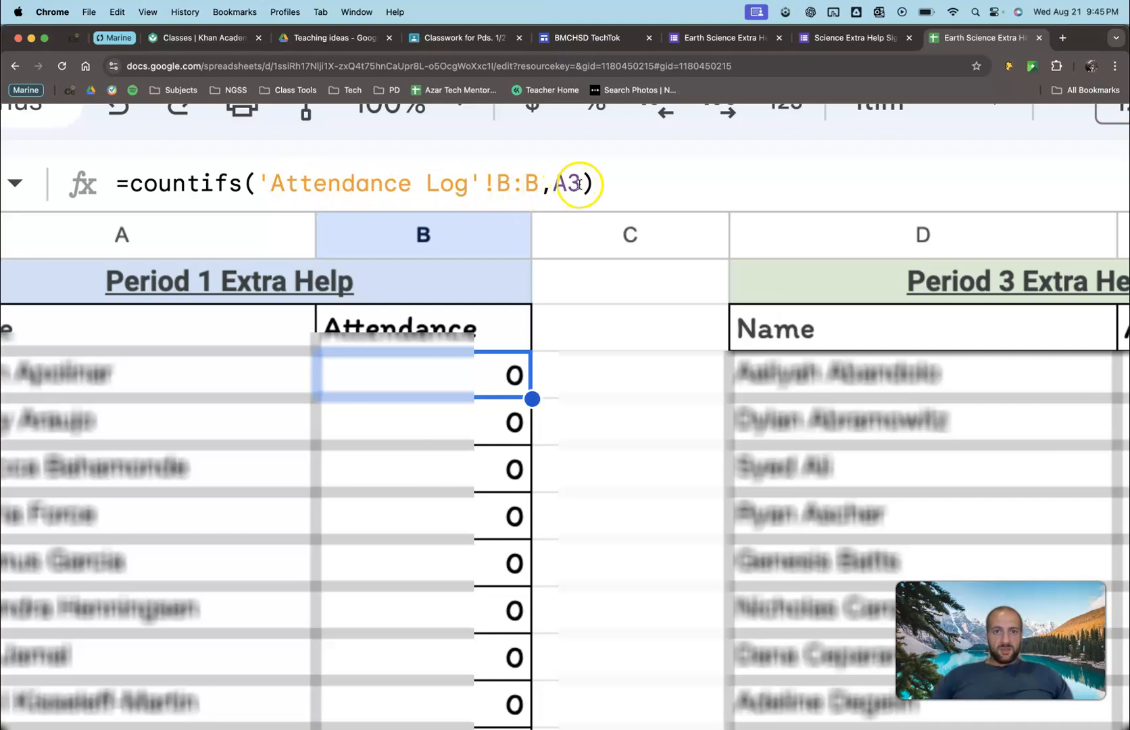
scroll(504, 216, left, 1)
scroll(504, 216, down, 1)
scroll(504, 216, left, 5)
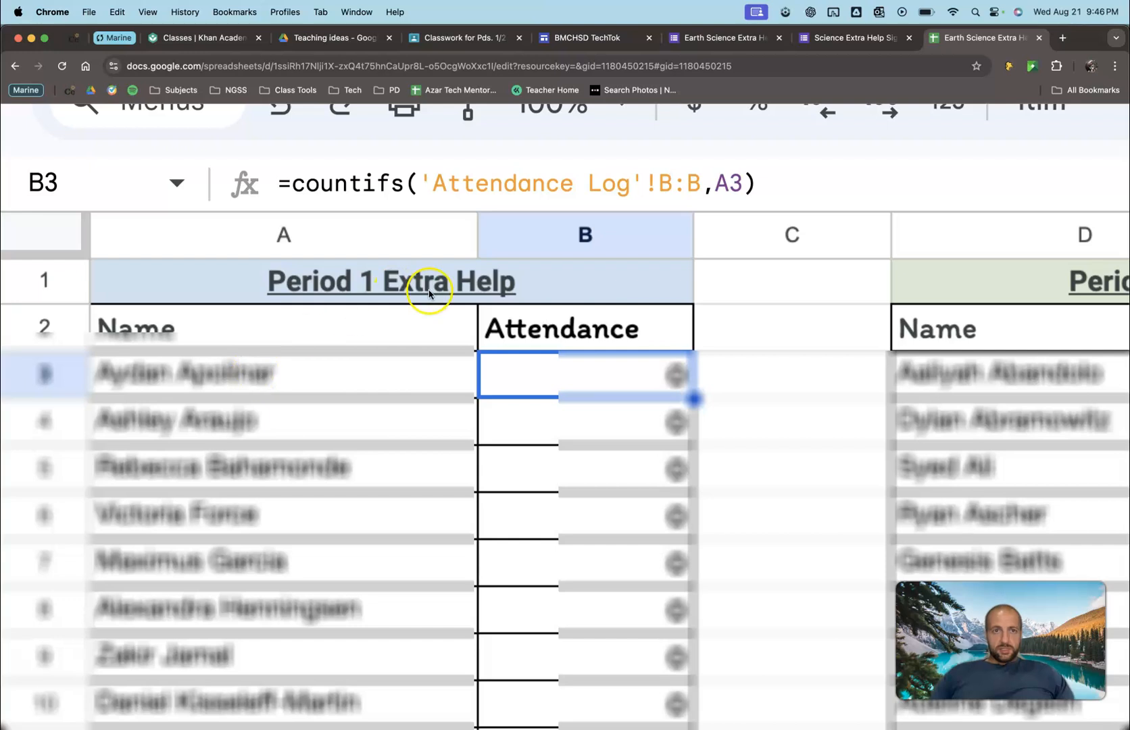
scroll(429, 295, down, 5)
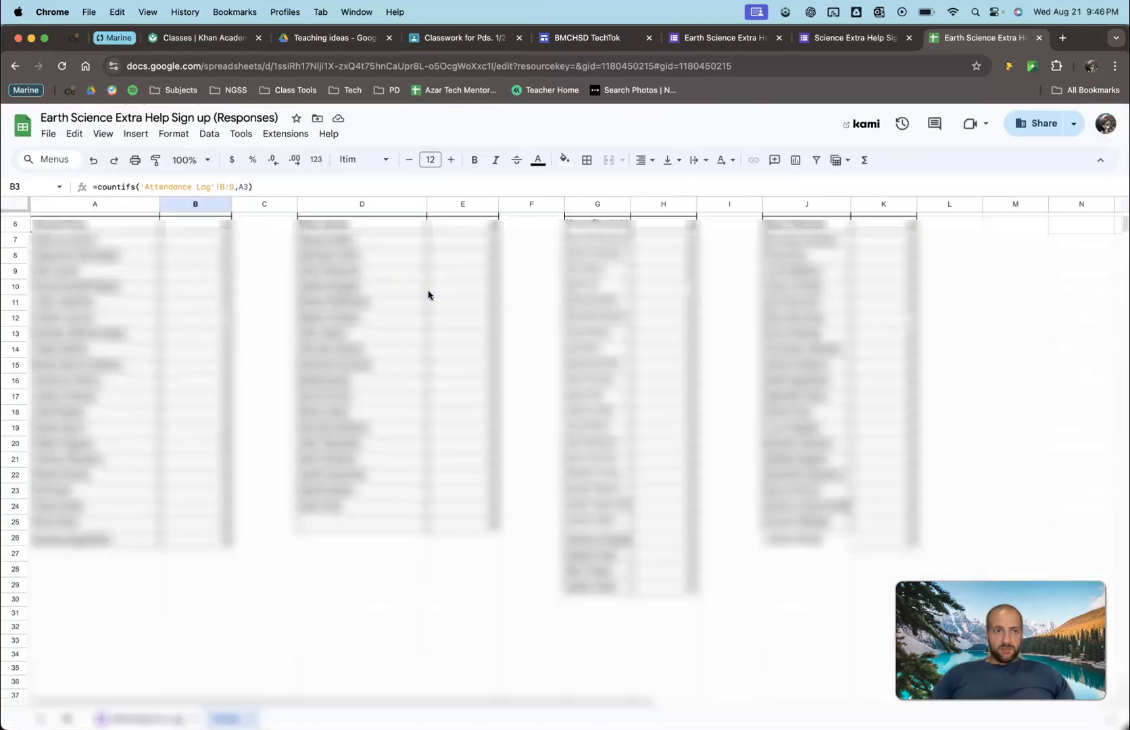
scroll(428, 295, up, 2)
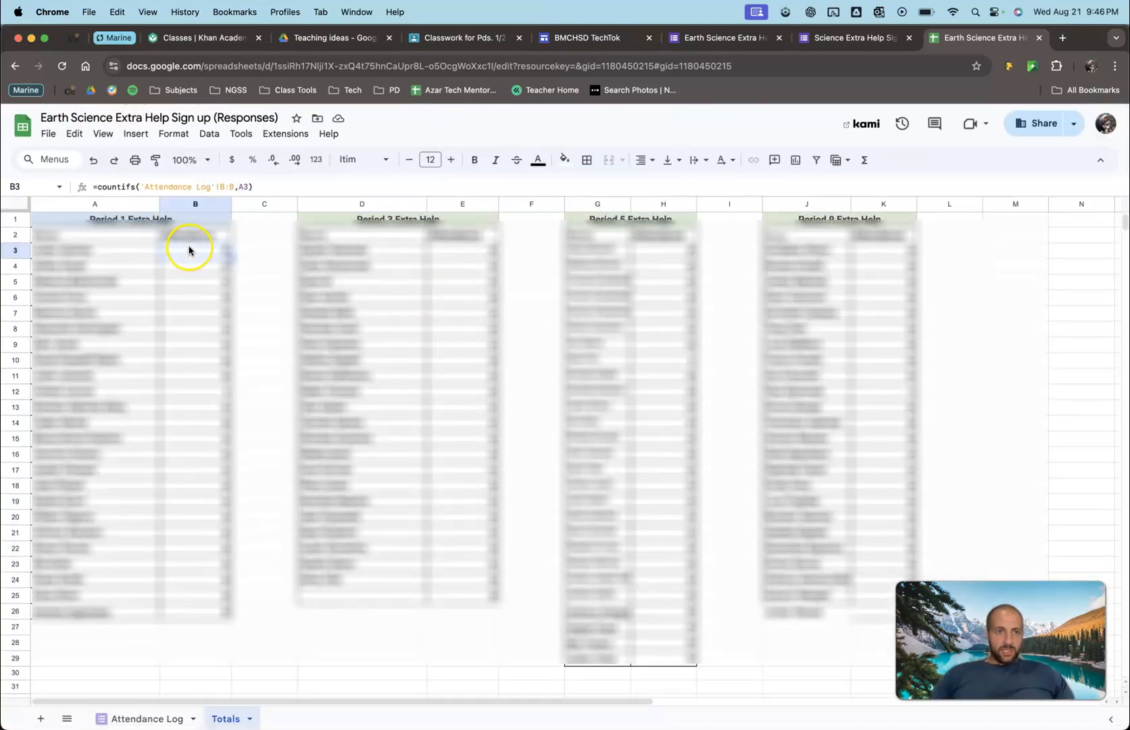
Re-enter the range in B3's COUNTIFS formula by picking Attendance Log column B, giving =countifs('Attendance Log'!B:B,A3).
click(196, 187)
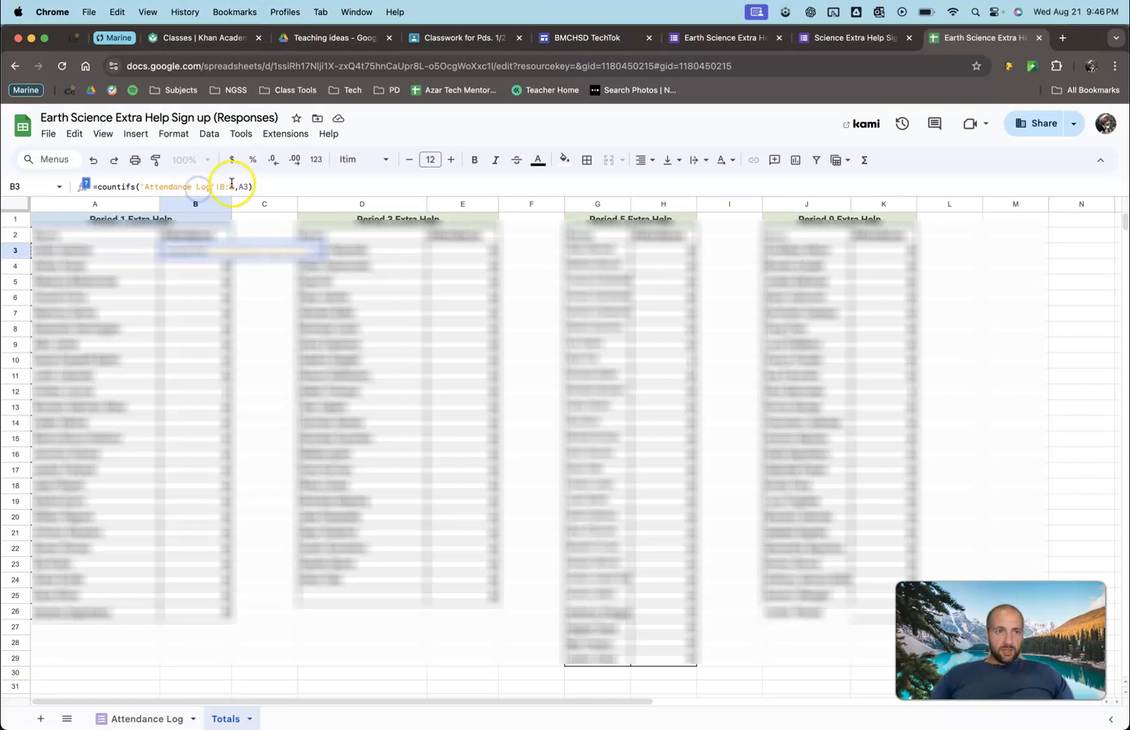
drag(236, 186, 161, 187)
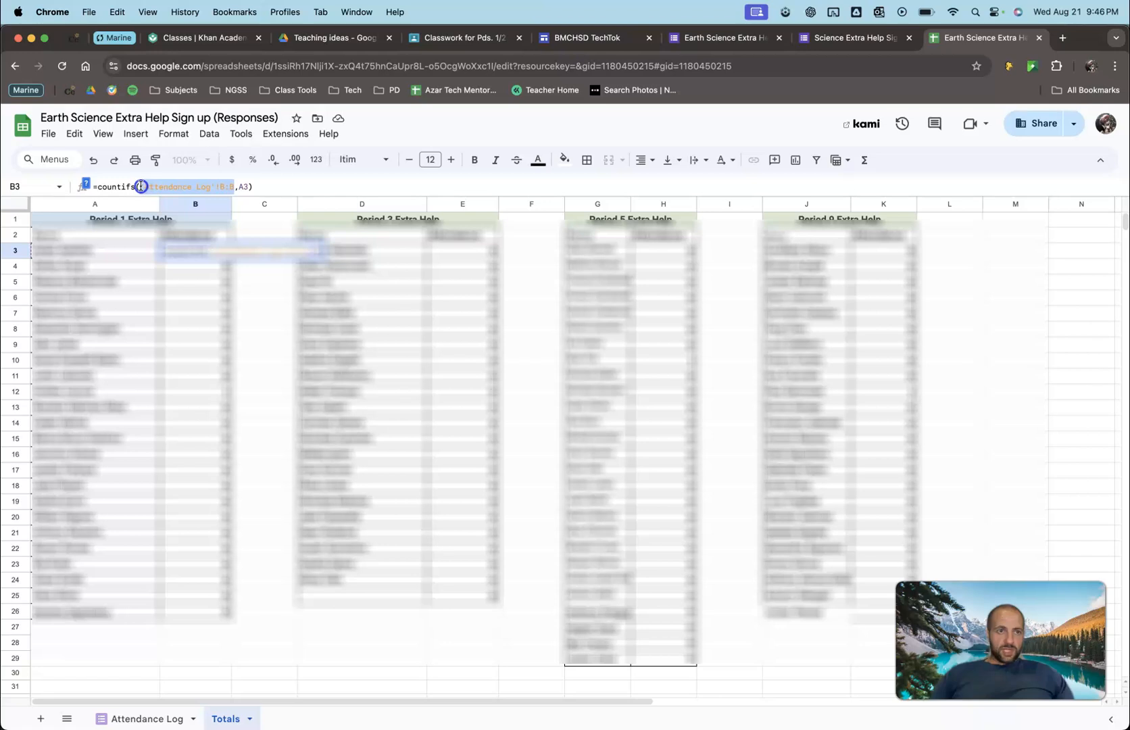
key(BackSpace)
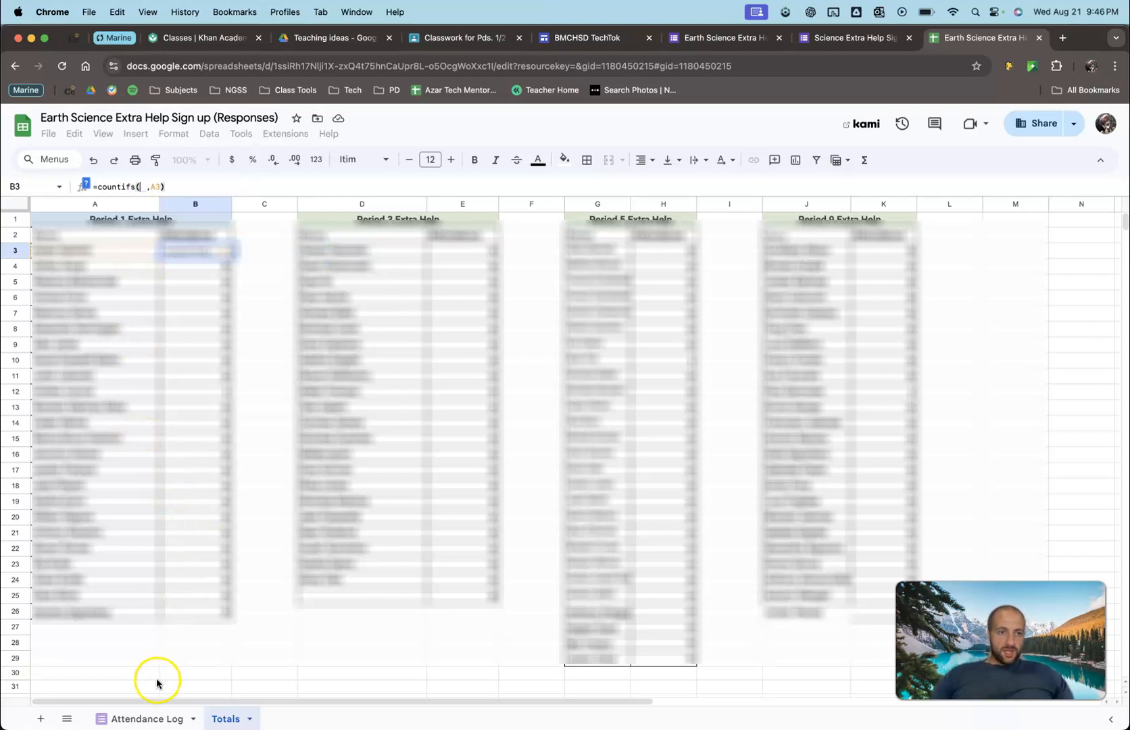
click(147, 717)
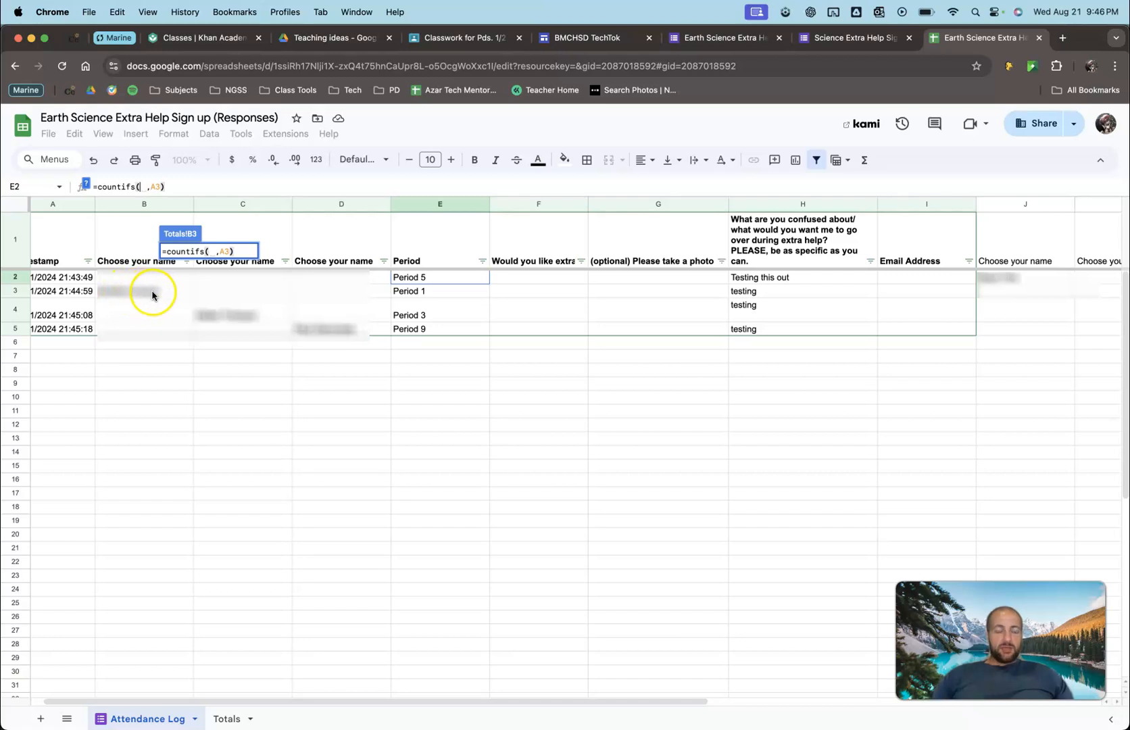
click(142, 204)
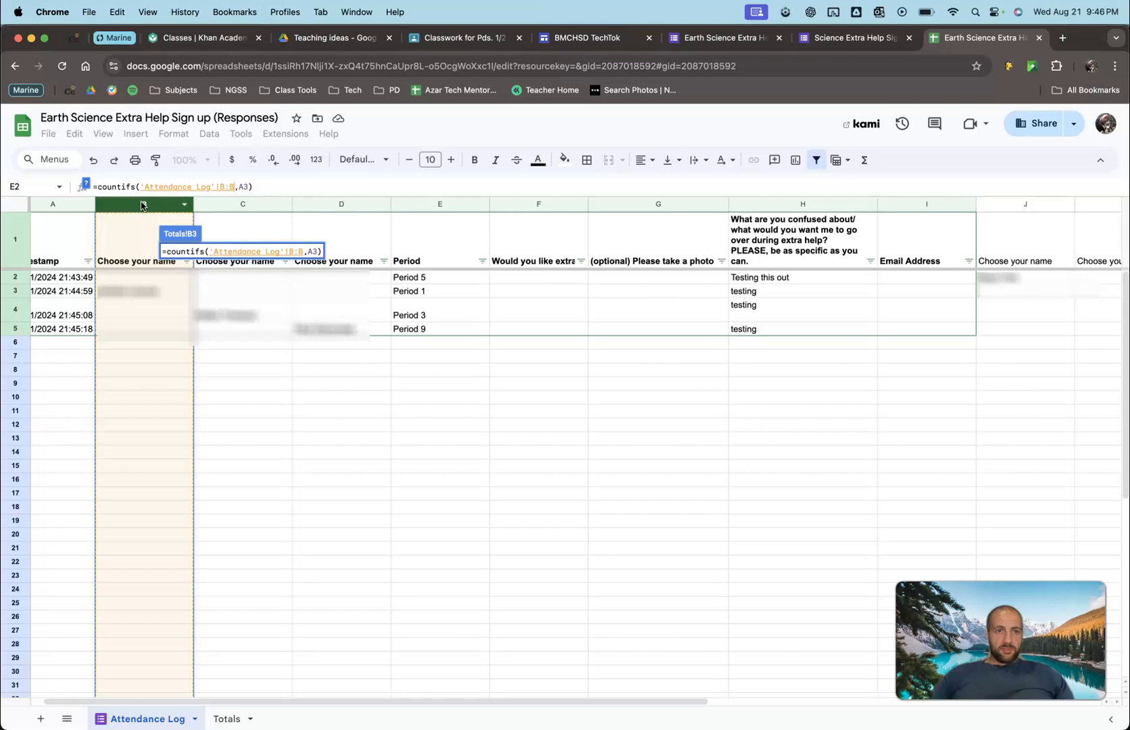
key(Return)
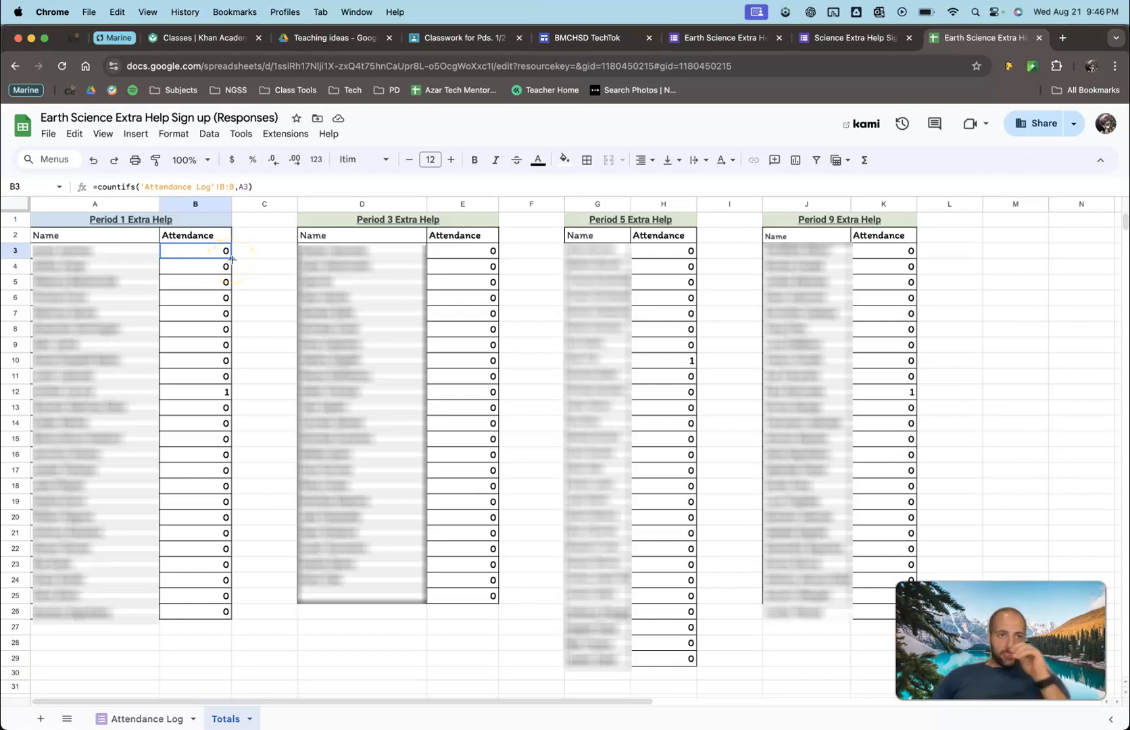
drag(234, 259, 233, 259)
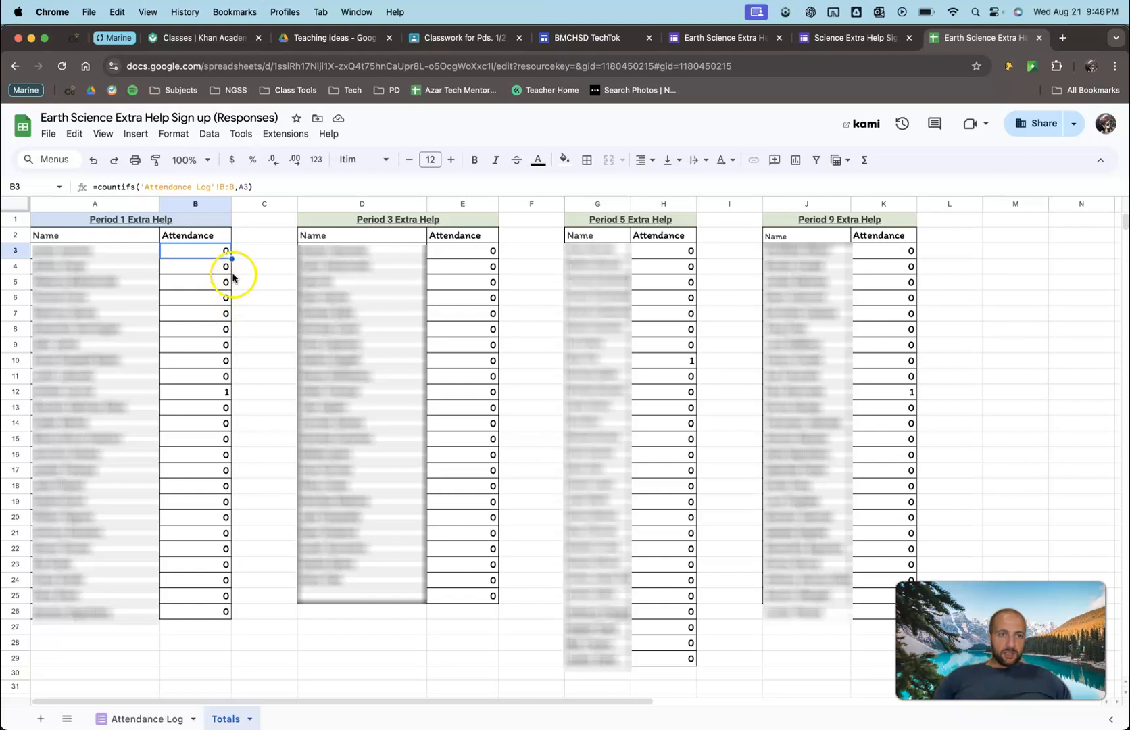
Fill B3's COUNTIFS formula down the Period 1 Attendance column through B26 and check the copied formula in B12.
drag(232, 259, 230, 612)
click(184, 374)
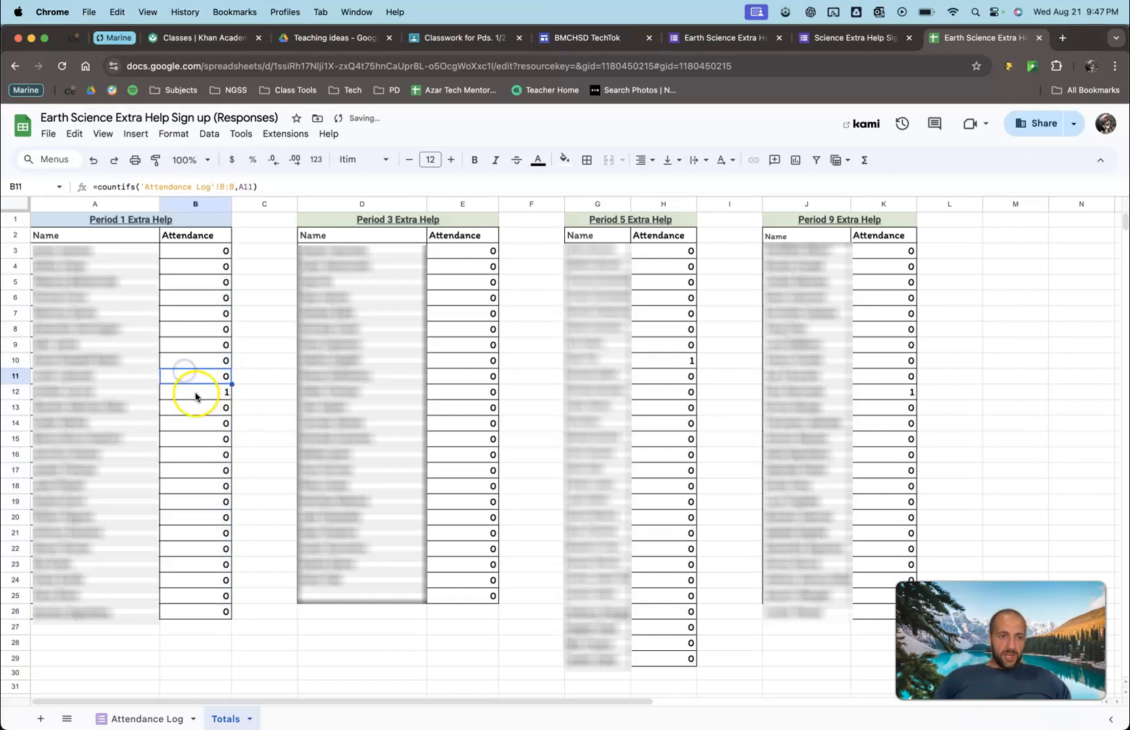
click(193, 391)
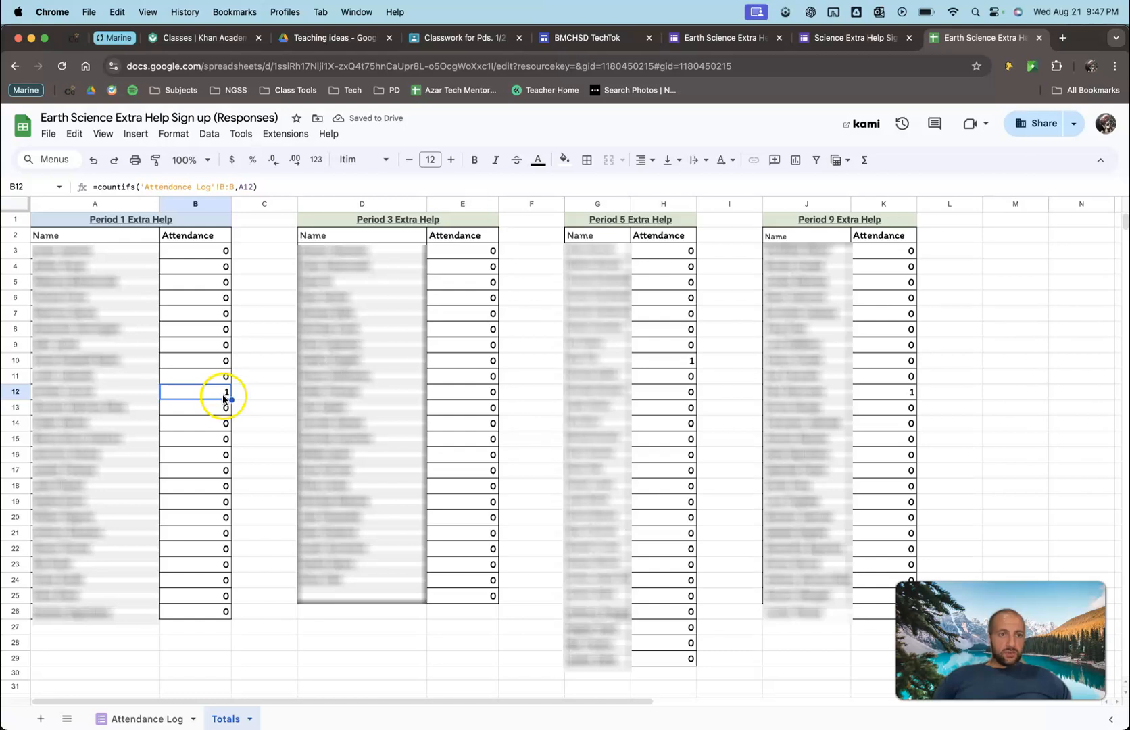
Change the range in E3's Period 3 formula to Attendance Log column C, giving =countifs('Attendance Log'!C:C,D3).
click(471, 250)
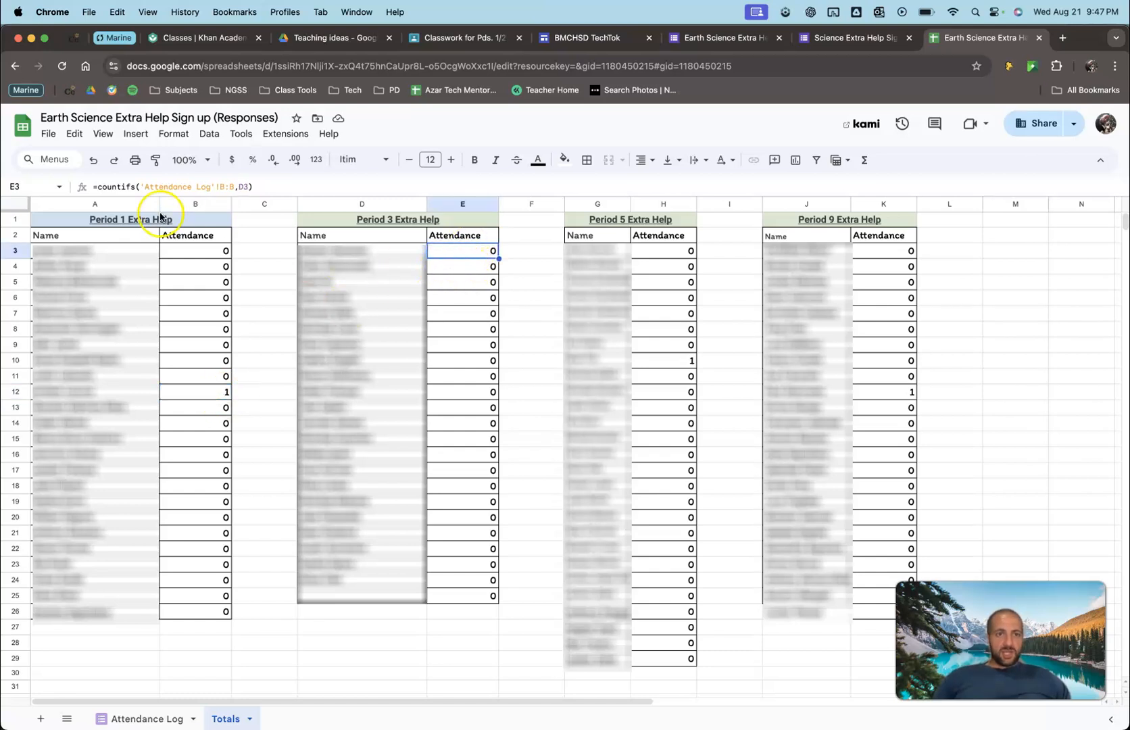
drag(234, 188, 148, 189)
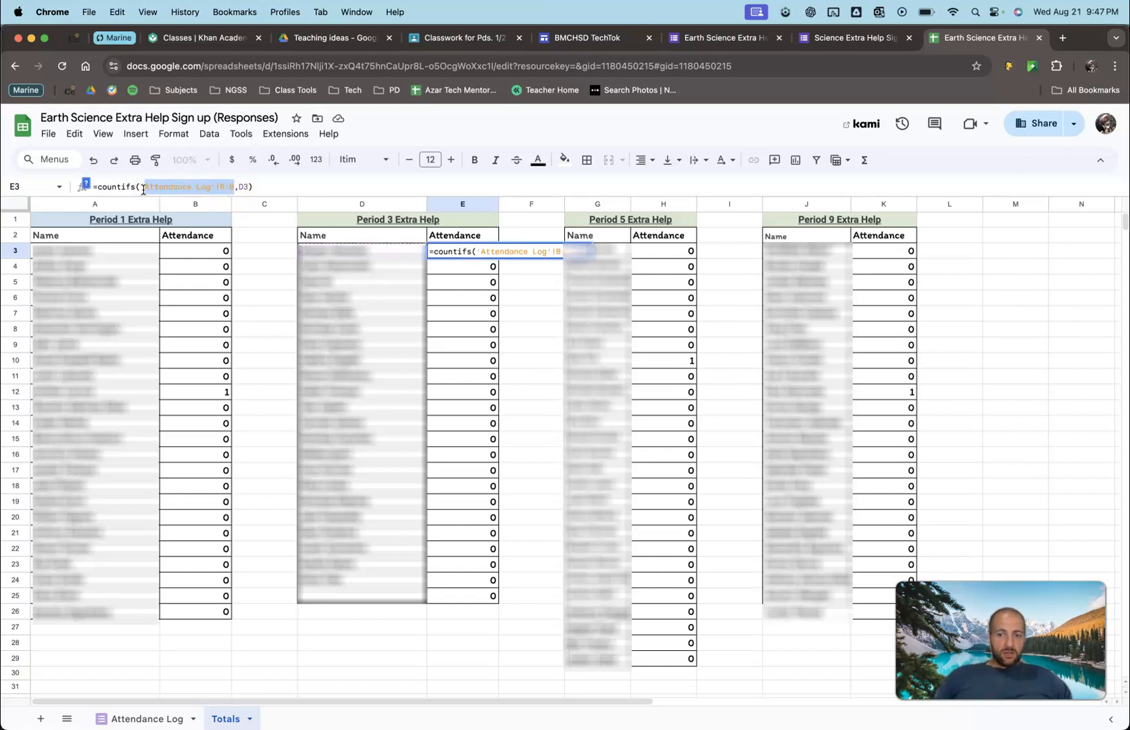
key(BackSpace)
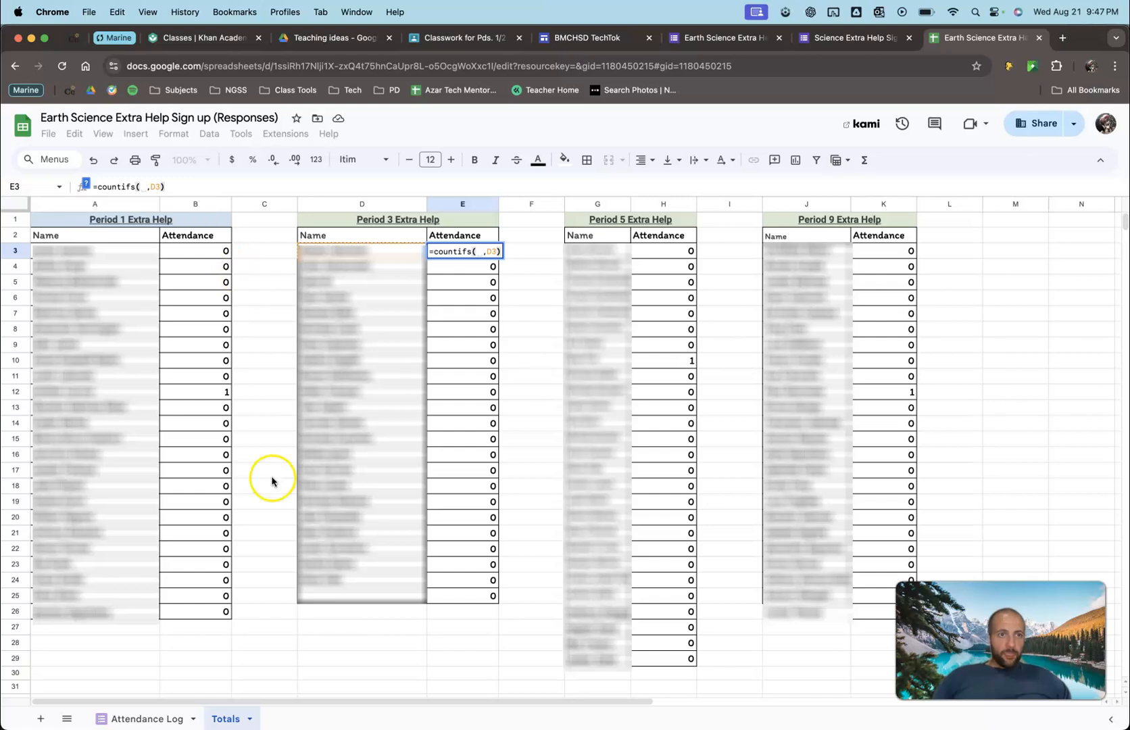
click(163, 714)
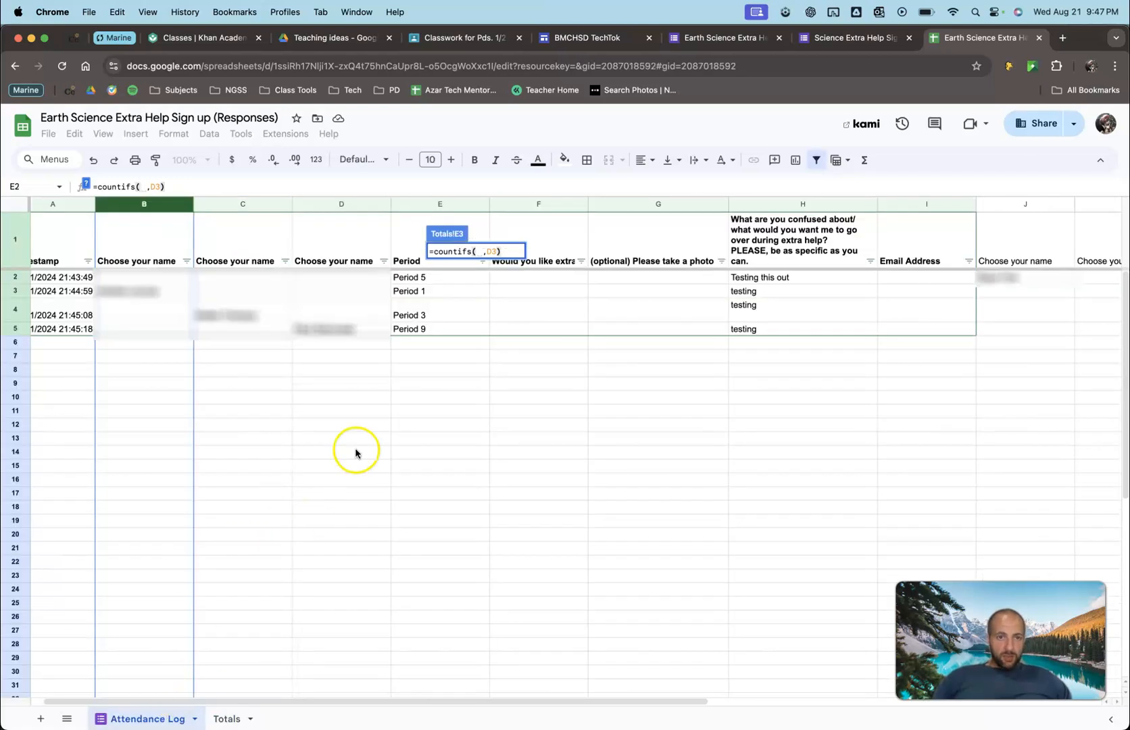
click(244, 205)
key(Return)
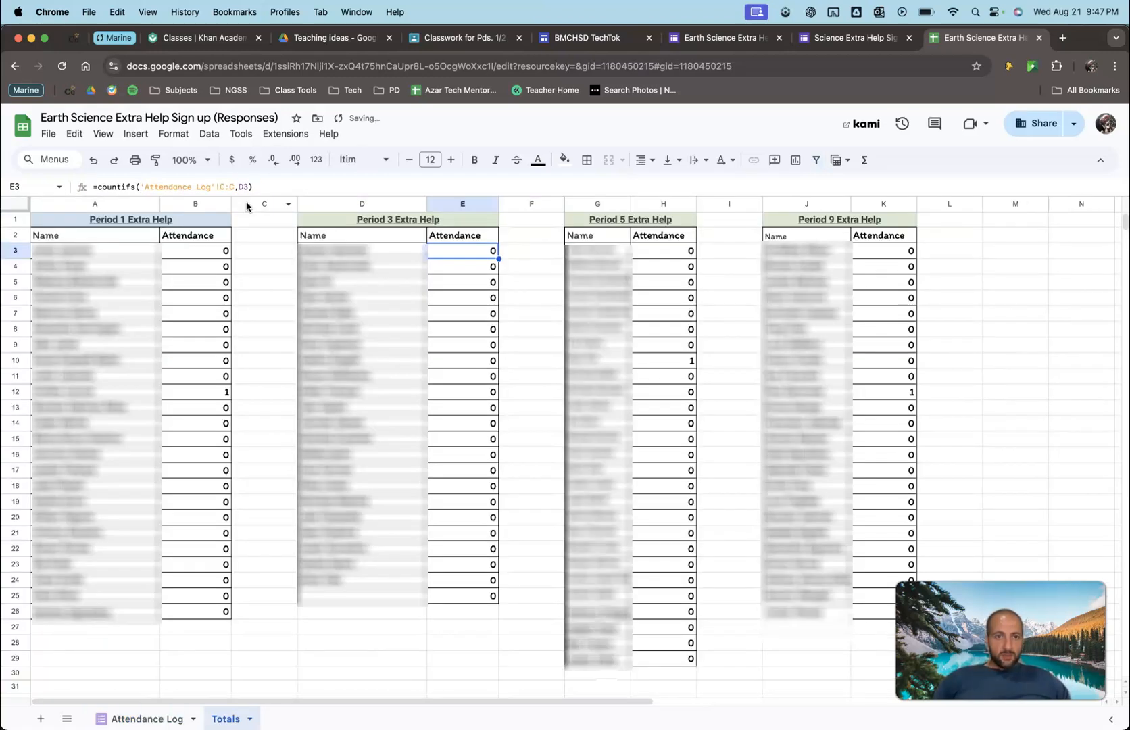
Fill E3's COUNTIFS formula down the Period 3 Attendance column through E24 and check the copied formula in E12.
click(481, 253)
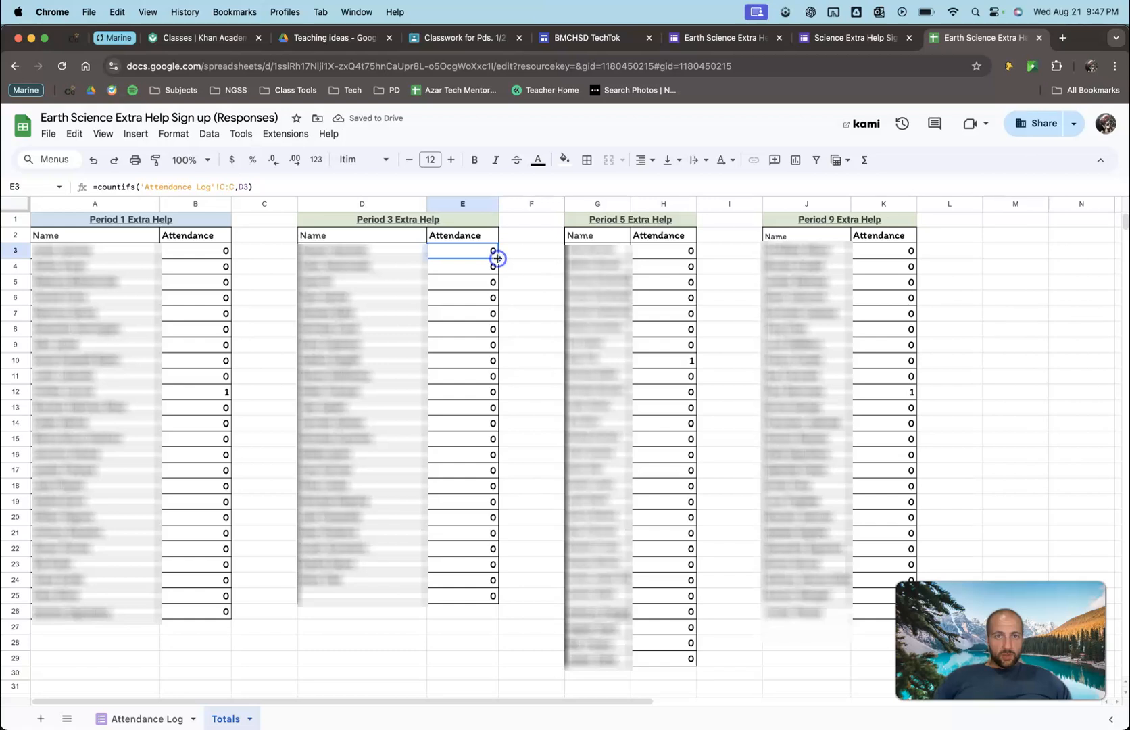
drag(498, 259, 492, 585)
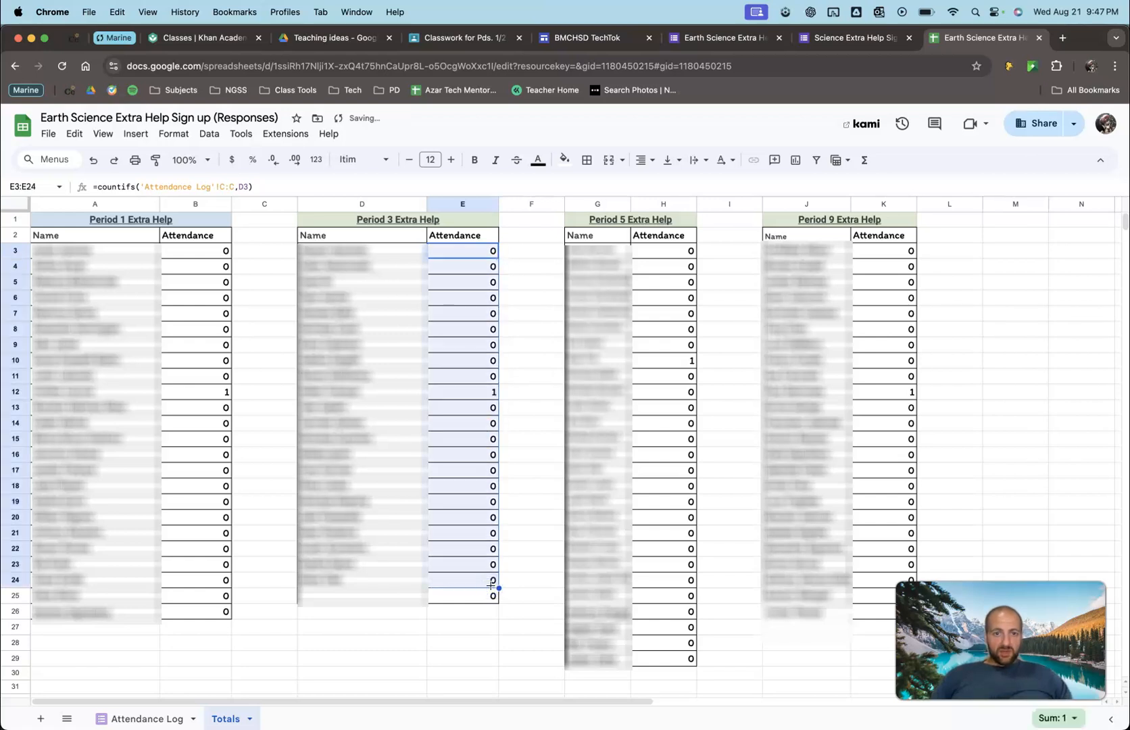
click(491, 454)
click(475, 391)
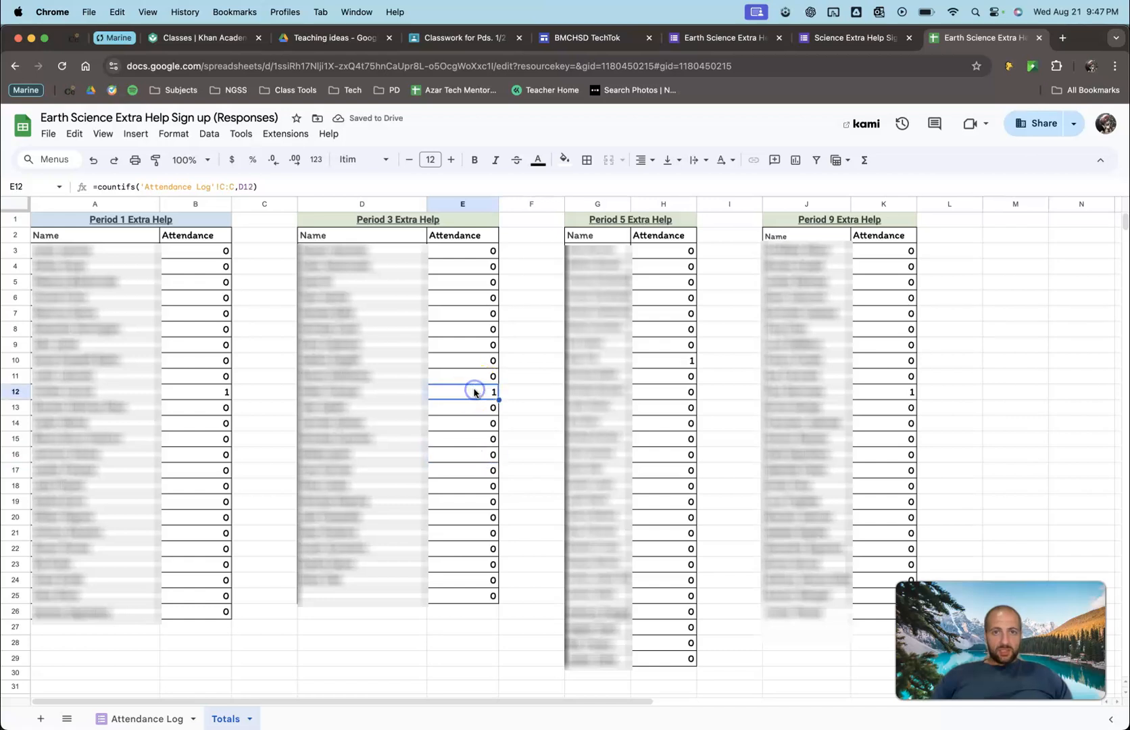
Examine the attendance formulas in H3 for Period 5 and K12 for Period 9.
click(666, 251)
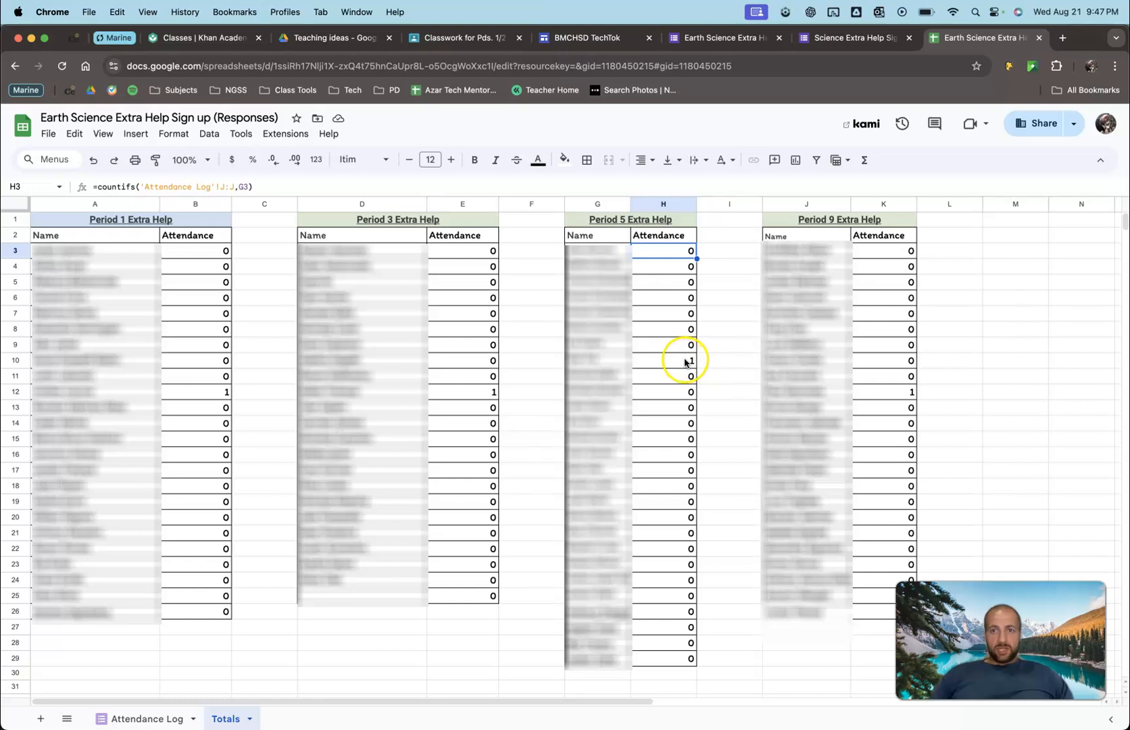
click(896, 392)
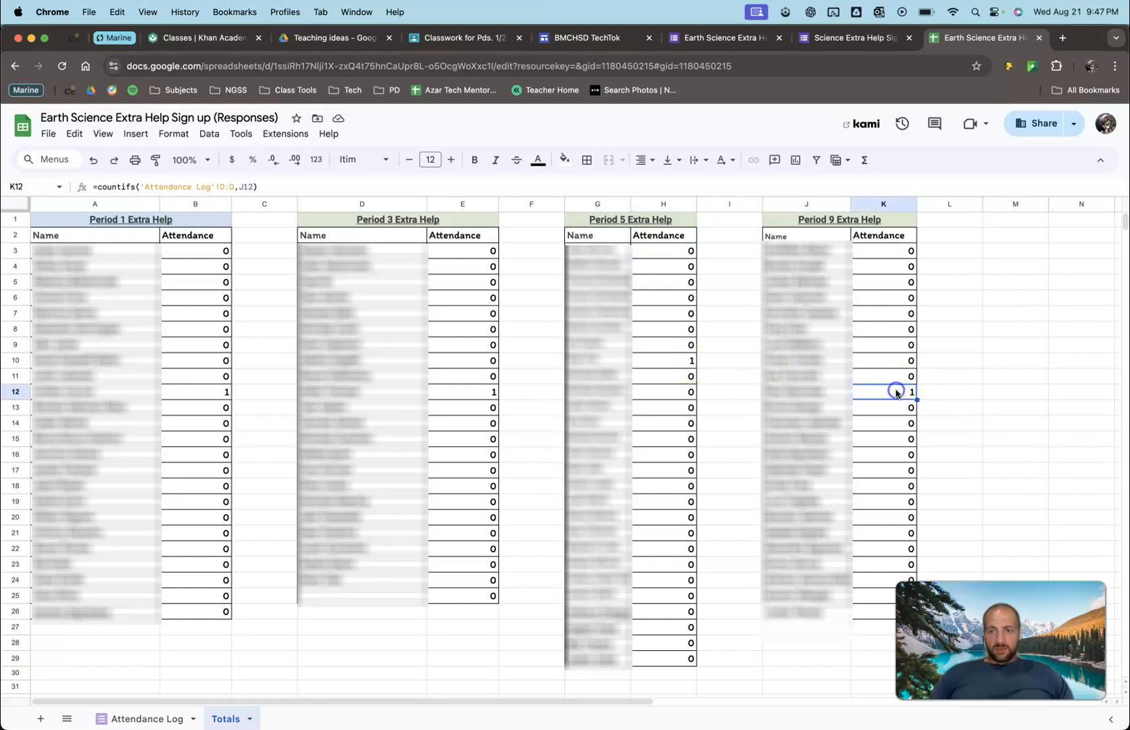